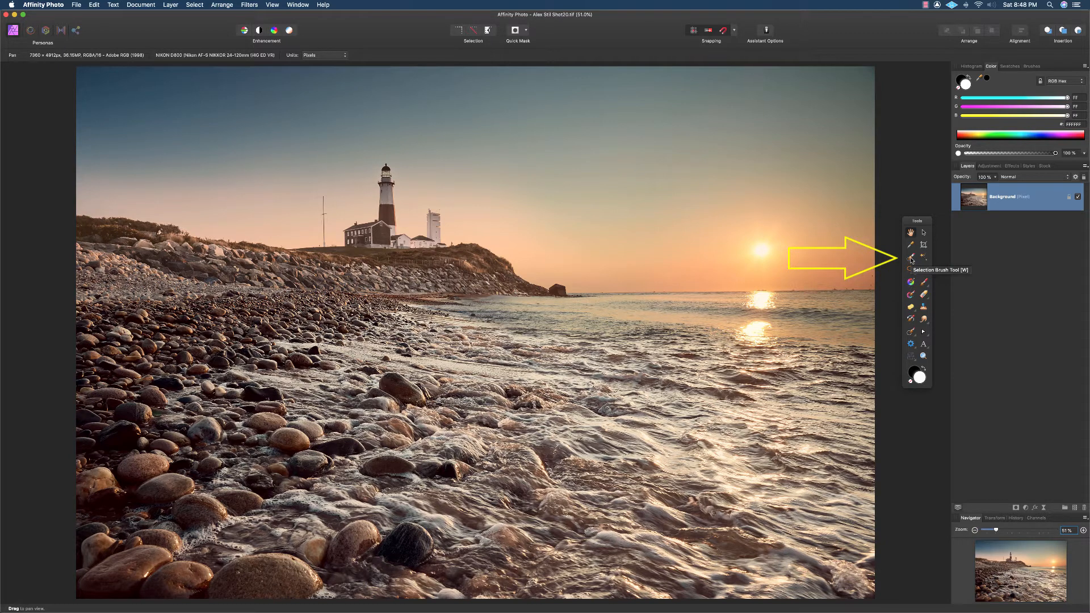
# Activate the Selection Brush Tool and set its brush width to 200 px
pyautogui.click(912, 259)
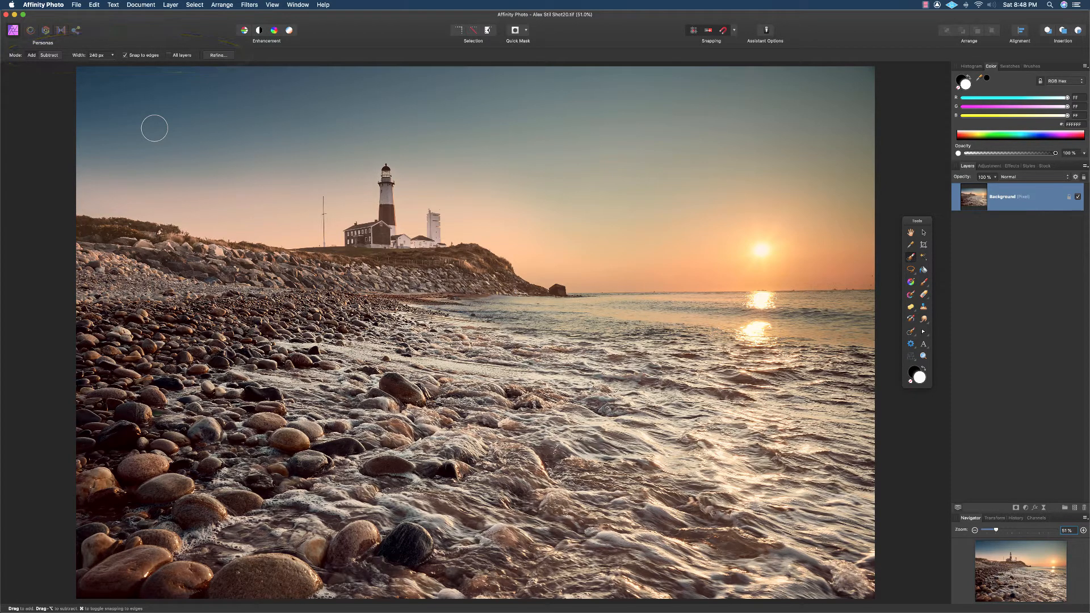
pyautogui.click(111, 55)
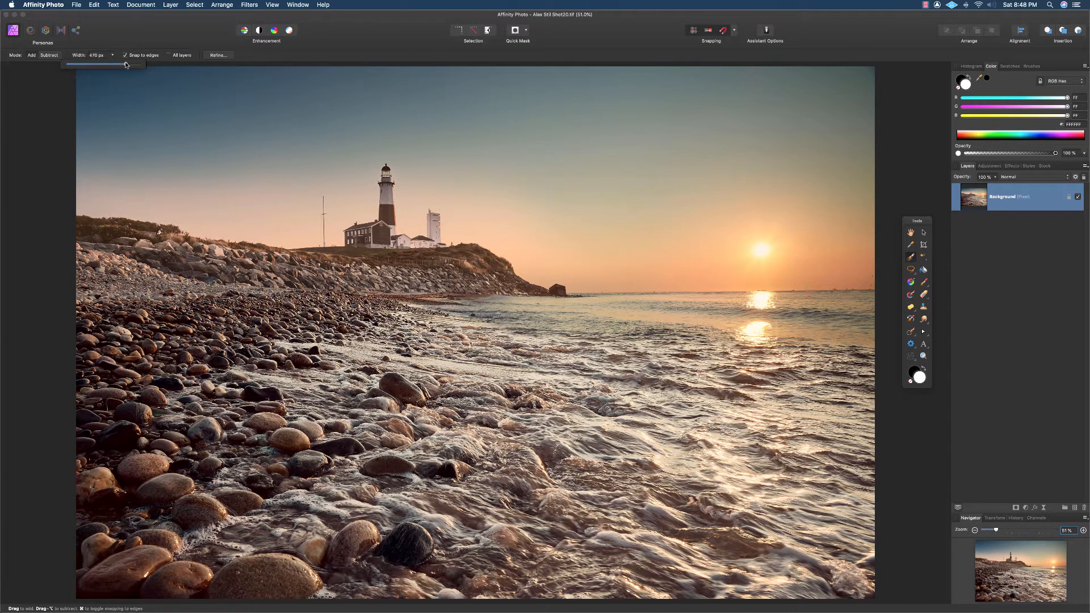
pyautogui.moveTo(126, 65)
pyautogui.mouseDown()
pyautogui.moveTo(89, 67)
pyautogui.moveTo(108, 68)
pyautogui.mouseUp()
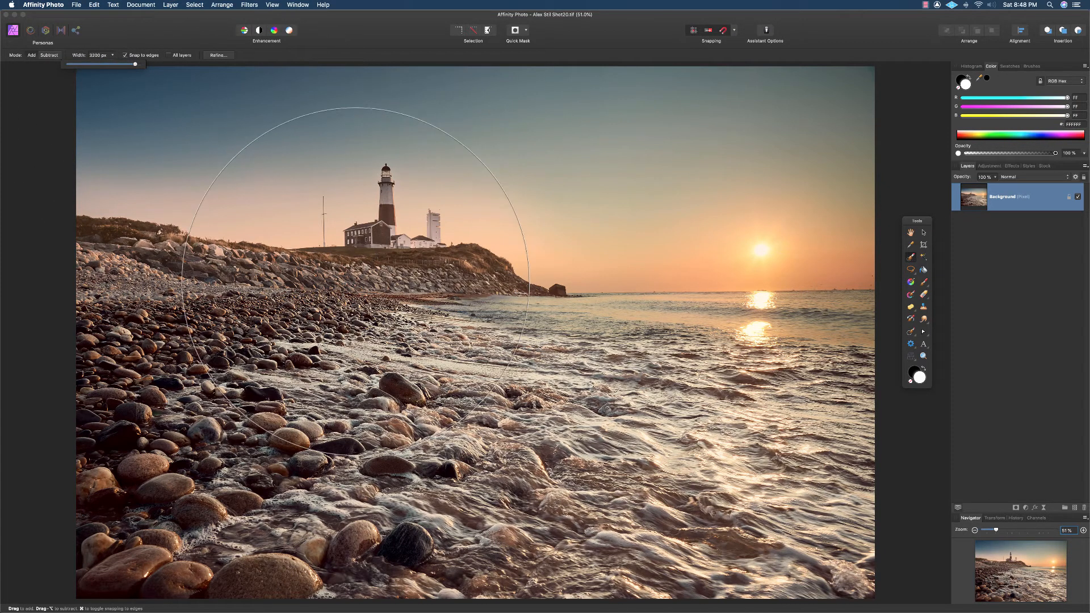
pyautogui.click(98, 55)
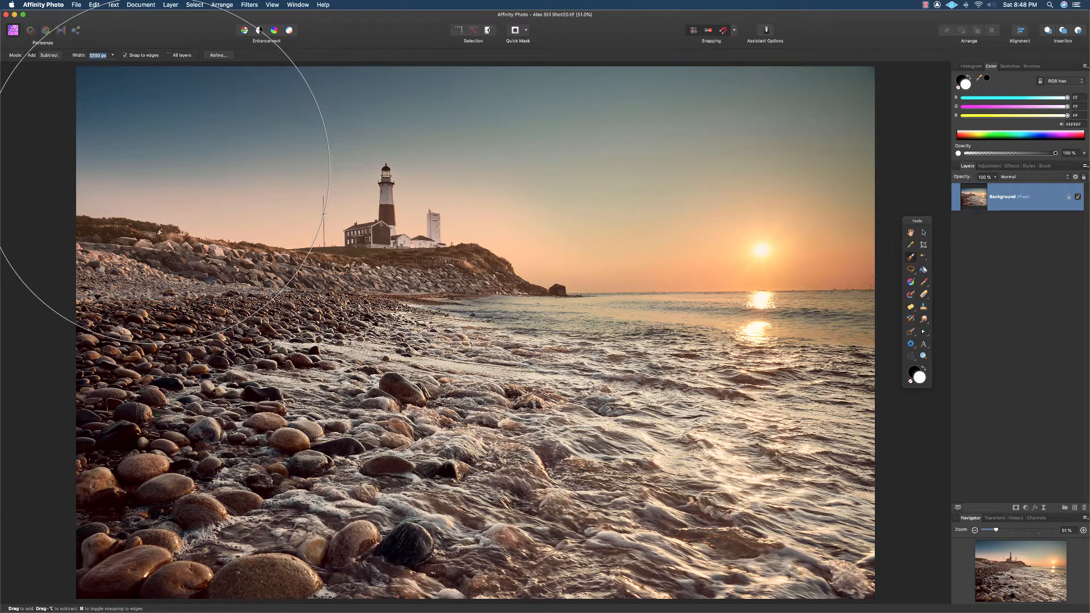
pyautogui.write('200')
pyautogui.press('Return')
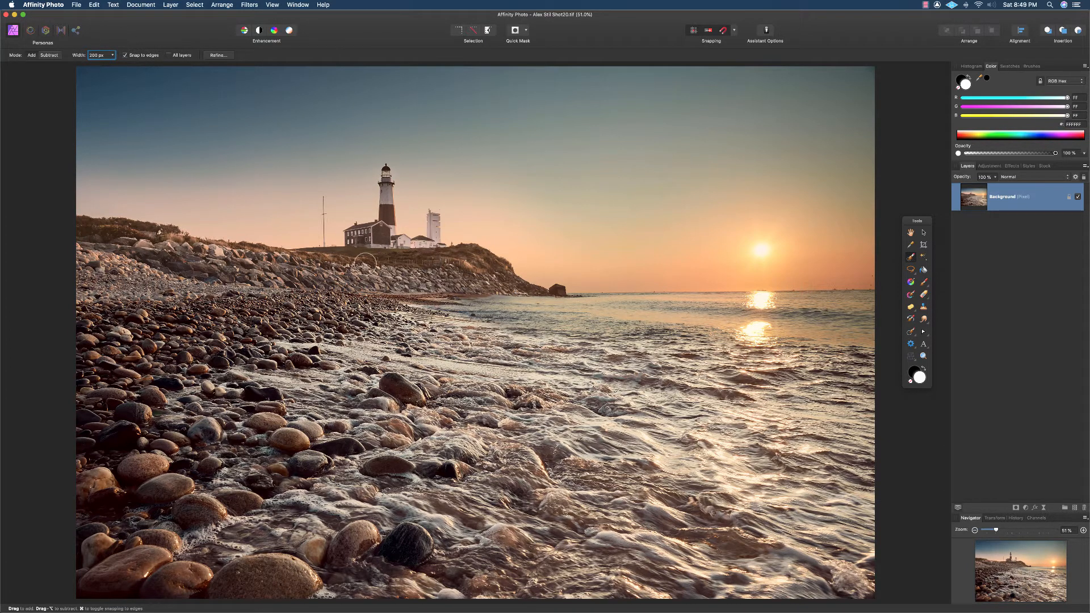
# Try painting a selection across the sky with edge snapping turned off, and deselect it
pyautogui.click(125, 56)
pyautogui.moveTo(609, 149)
pyautogui.mouseDown()
pyautogui.moveTo(469, 157)
pyautogui.moveTo(647, 165)
pyautogui.moveTo(419, 182)
pyautogui.moveTo(649, 176)
pyautogui.moveTo(609, 176)
pyautogui.moveTo(662, 142)
pyautogui.moveTo(489, 139)
pyautogui.moveTo(612, 126)
pyautogui.moveTo(581, 129)
pyautogui.moveTo(772, 141)
pyautogui.moveTo(752, 167)
pyautogui.moveTo(706, 188)
pyautogui.moveTo(634, 189)
pyautogui.moveTo(683, 205)
pyautogui.moveTo(773, 180)
pyautogui.moveTo(779, 151)
pyautogui.moveTo(777, 123)
pyautogui.moveTo(688, 96)
pyautogui.moveTo(601, 106)
pyautogui.moveTo(580, 141)
pyautogui.moveTo(514, 155)
pyautogui.mouseUp()
pyautogui.click(194, 5)
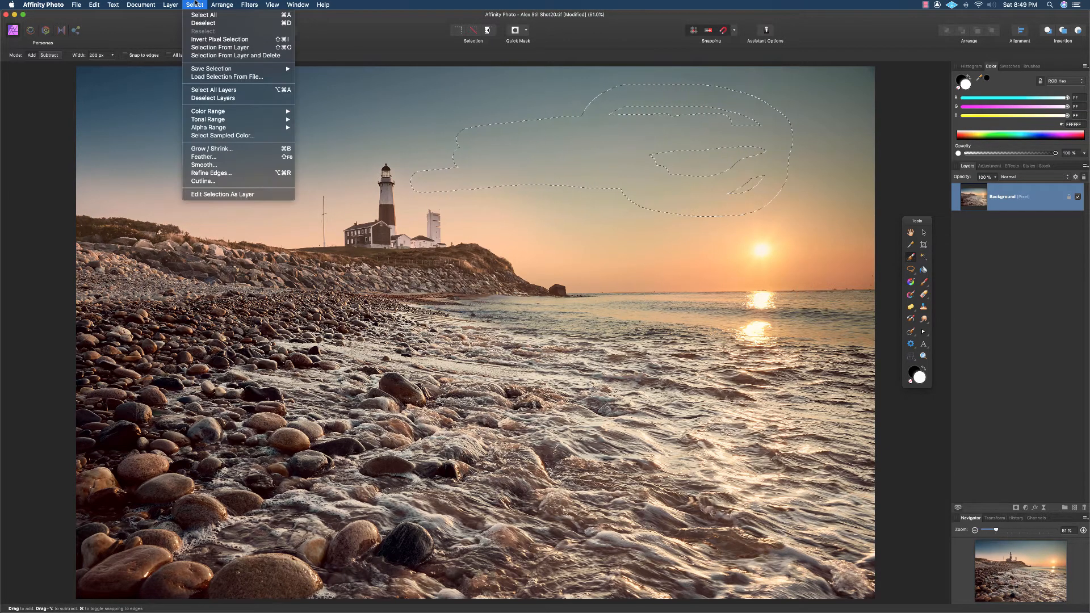
pyautogui.click(211, 23)
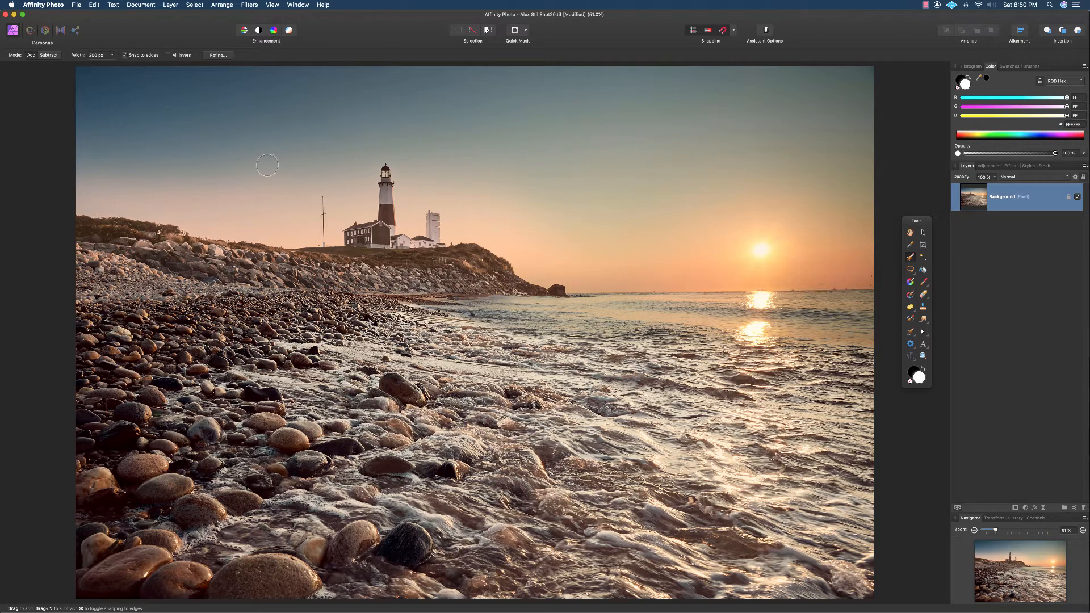
# Try selecting the entire sky with edge snapping enabled, and clear that selection
pyautogui.moveTo(151, 142)
pyautogui.mouseDown()
pyautogui.moveTo(219, 136)
pyautogui.moveTo(214, 126)
pyautogui.moveTo(166, 134)
pyautogui.moveTo(262, 131)
pyautogui.moveTo(151, 134)
pyautogui.moveTo(881, 124)
pyautogui.moveTo(861, 126)
pyautogui.mouseUp()
pyautogui.click(195, 6)
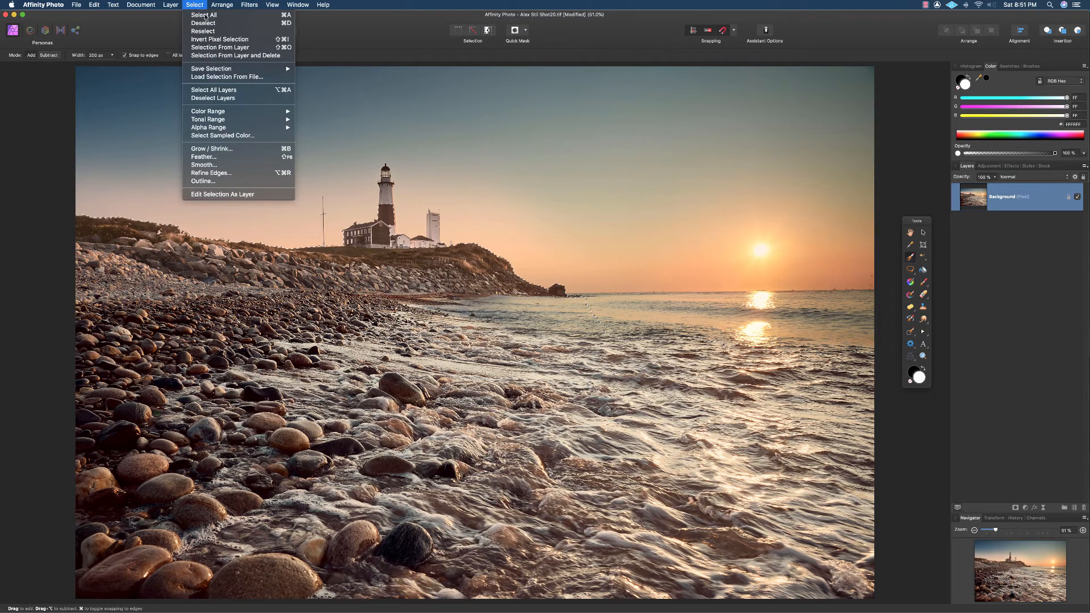
pyautogui.click(208, 24)
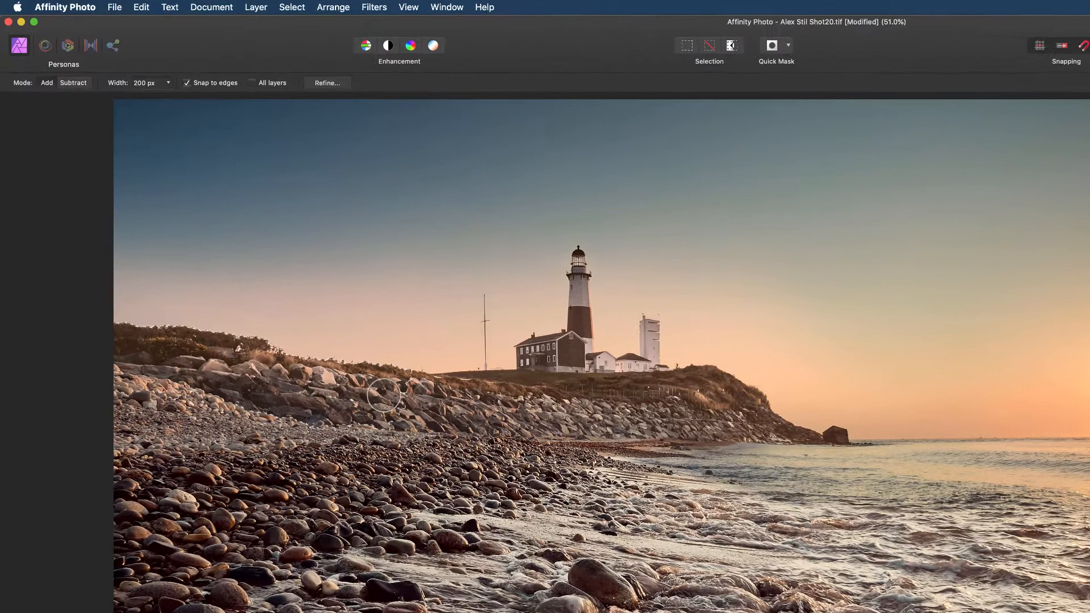
# Brush a selection over the rocky headland below the lighthouse with edge snapping on
pyautogui.moveTo(383, 396)
pyautogui.mouseDown()
pyautogui.moveTo(458, 405)
pyautogui.moveTo(494, 429)
pyautogui.moveTo(619, 431)
pyautogui.mouseUp()
pyautogui.moveTo(633, 432)
pyautogui.mouseDown()
pyautogui.moveTo(684, 434)
pyautogui.moveTo(670, 432)
pyautogui.moveTo(728, 417)
pyautogui.mouseUp()
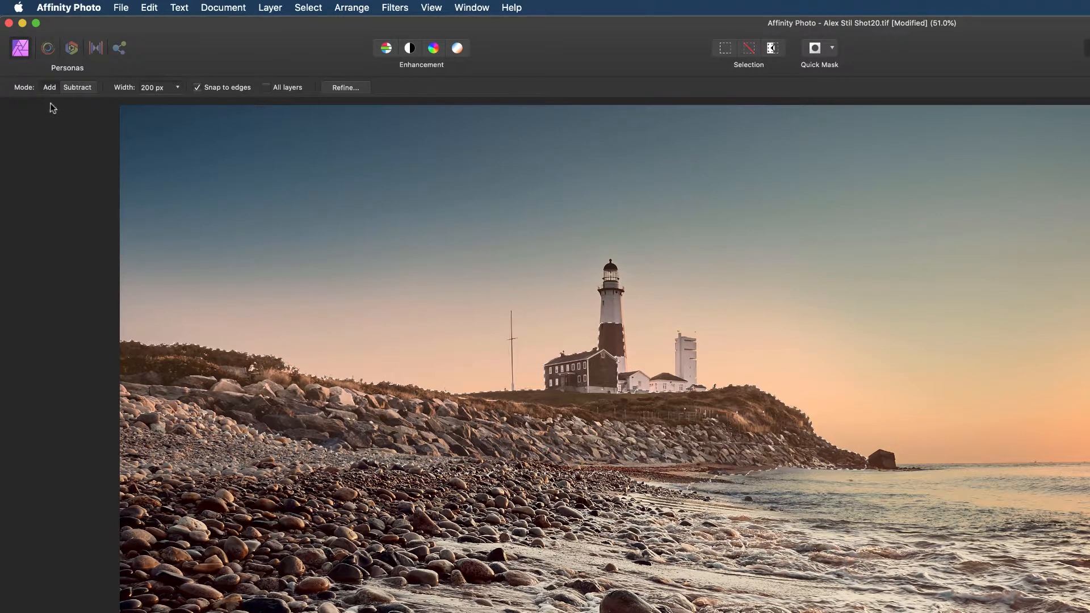
# Reduce the brush width to 80 px and add the rock at the headland's tip, the buildings and the lighthouse to the selection
pyautogui.click(177, 88)
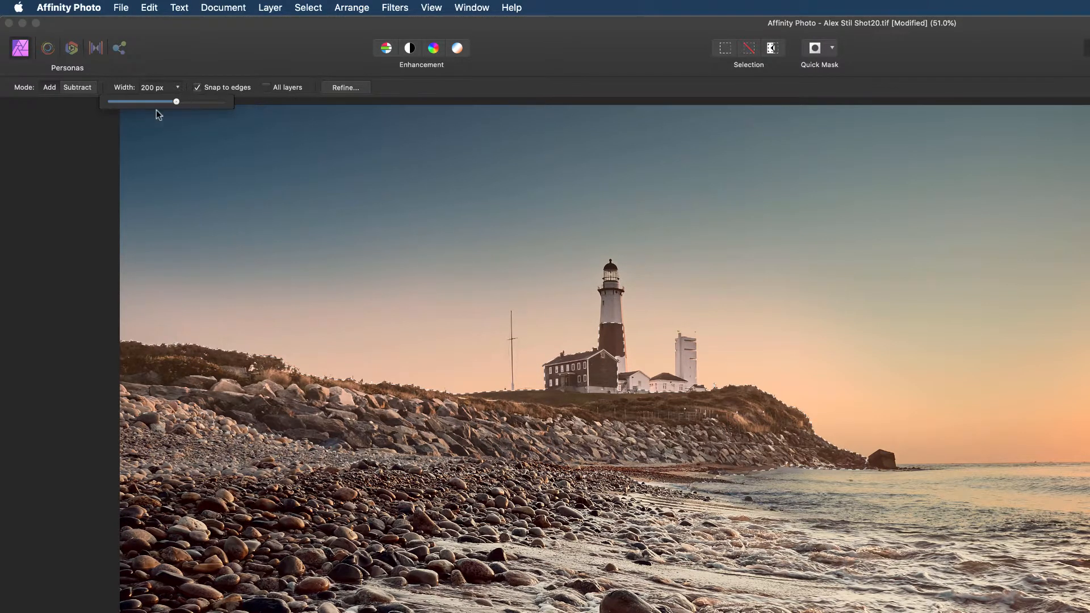
pyautogui.moveTo(156, 102)
pyautogui.mouseDown()
pyautogui.moveTo(135, 101)
pyautogui.moveTo(164, 101)
pyautogui.mouseUp()
pyautogui.click(883, 461)
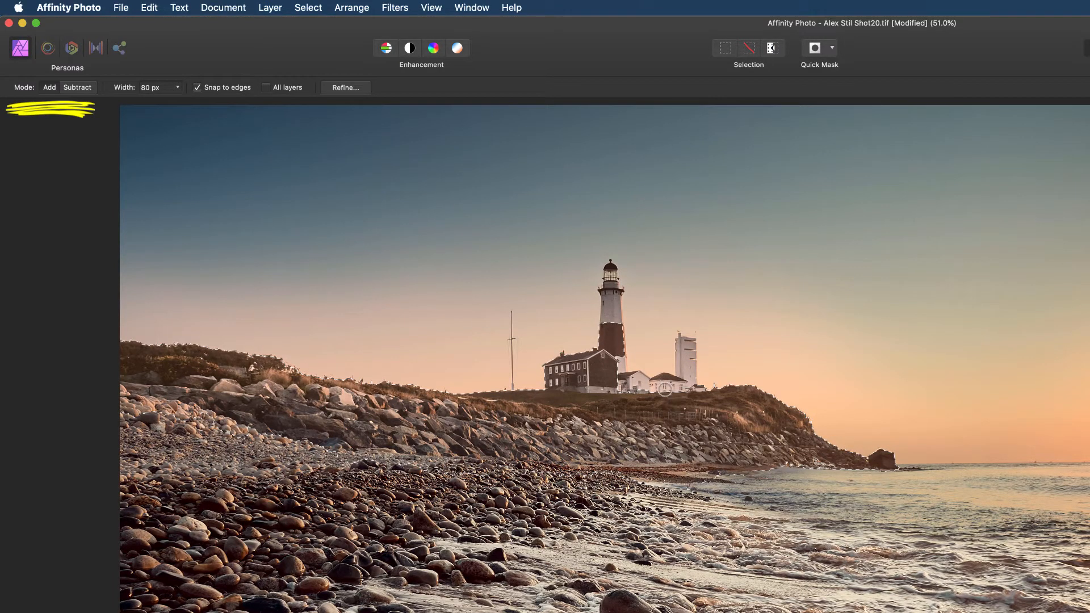
pyautogui.moveTo(660, 389); pyautogui.dragTo(676, 390)
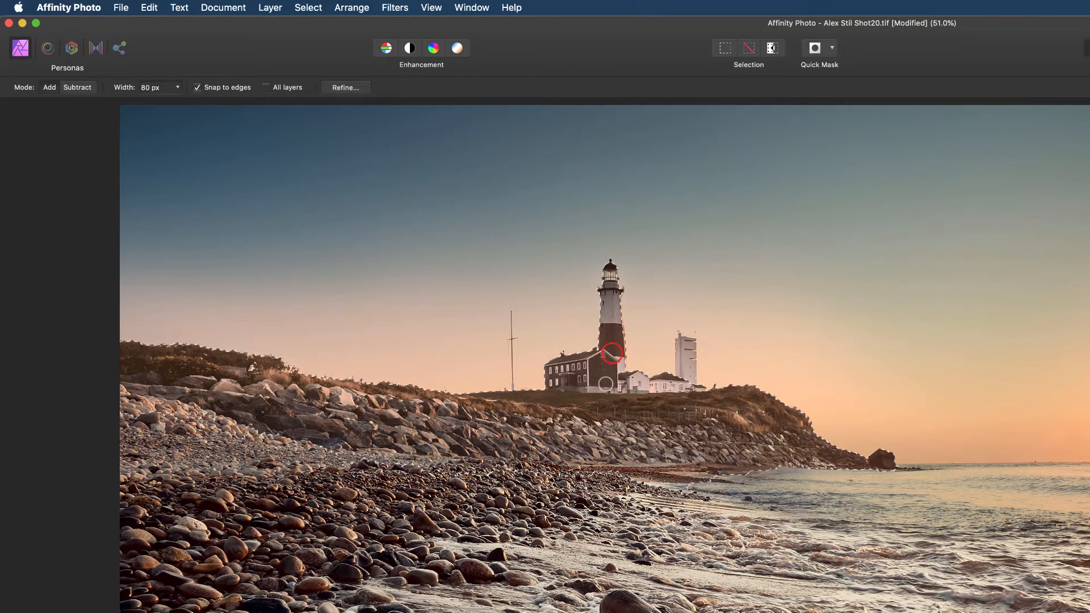
pyautogui.moveTo(612, 353); pyautogui.dragTo(571, 373)
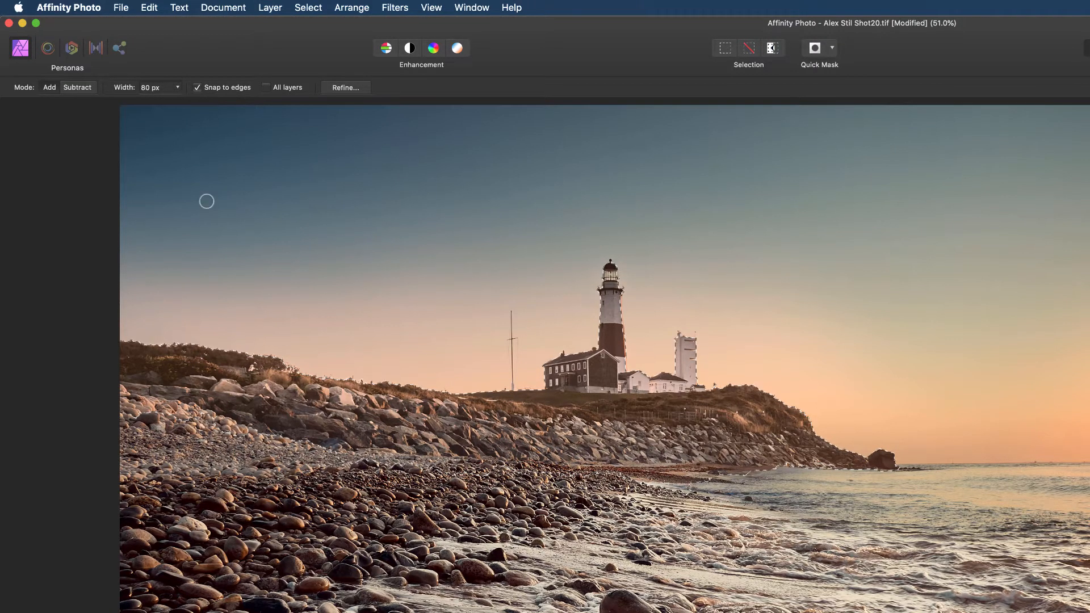
# Subtract the waterline and pebble beach spill from the selection, and add back the missed rocks on the slope
pyautogui.click(78, 88)
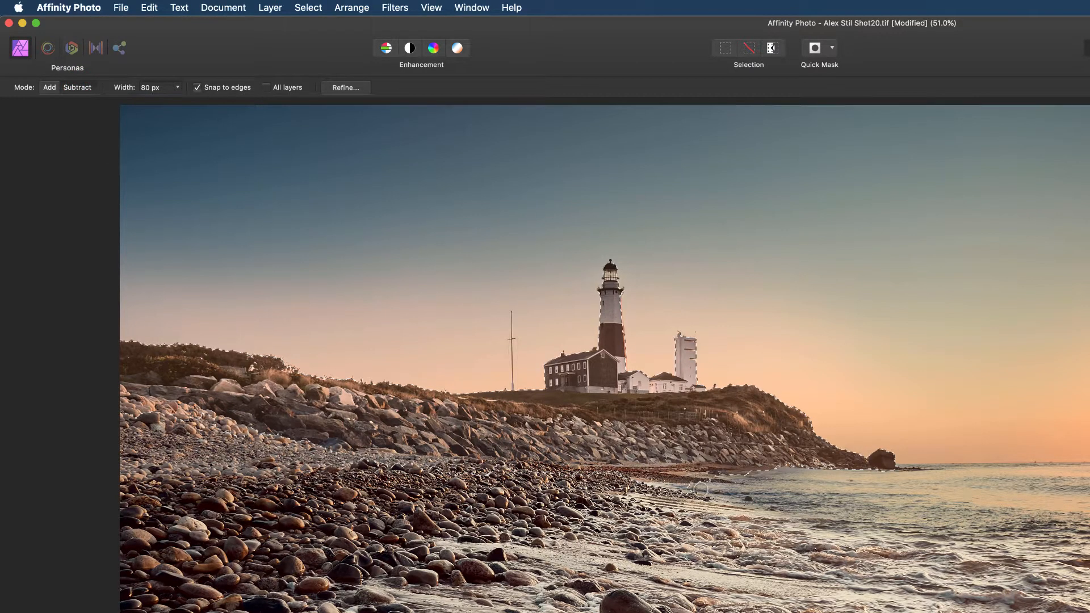
pyautogui.moveTo(698, 489); pyautogui.dragTo(715, 480)
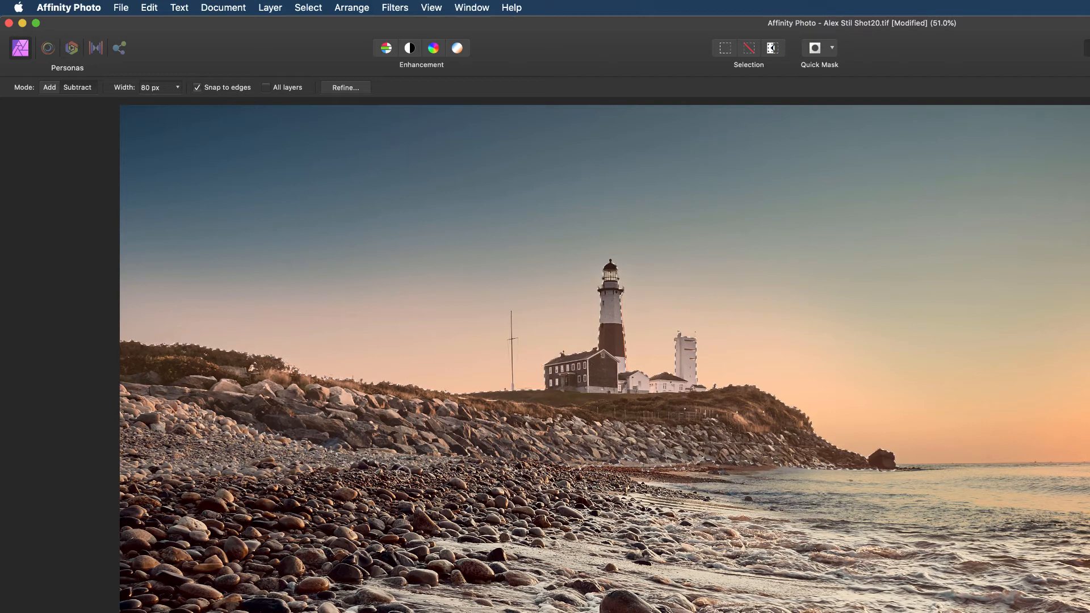
pyautogui.moveTo(401, 472); pyautogui.dragTo(314, 469)
pyautogui.click(49, 88)
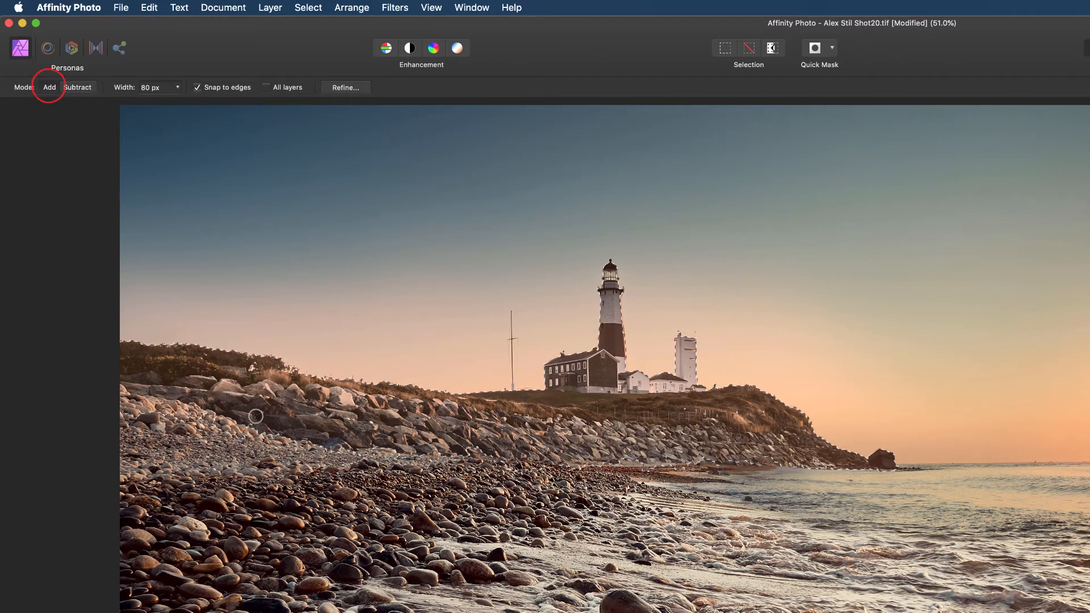
pyautogui.moveTo(260, 421); pyautogui.dragTo(241, 421)
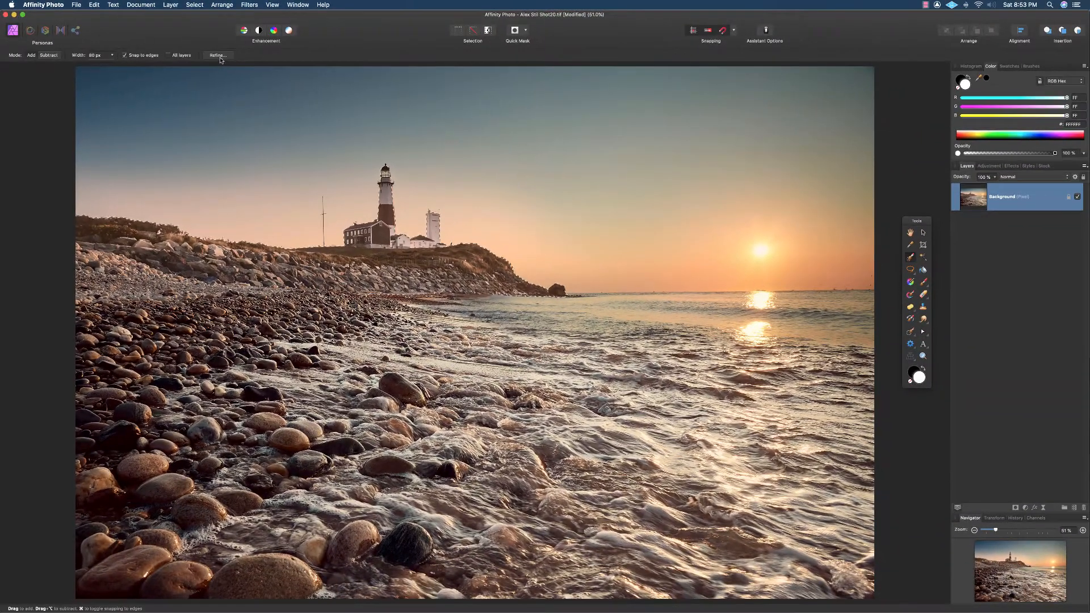
# Open the Refine Selection dialog for the headland selection and move it over the sea horizon
pyautogui.click(221, 56)
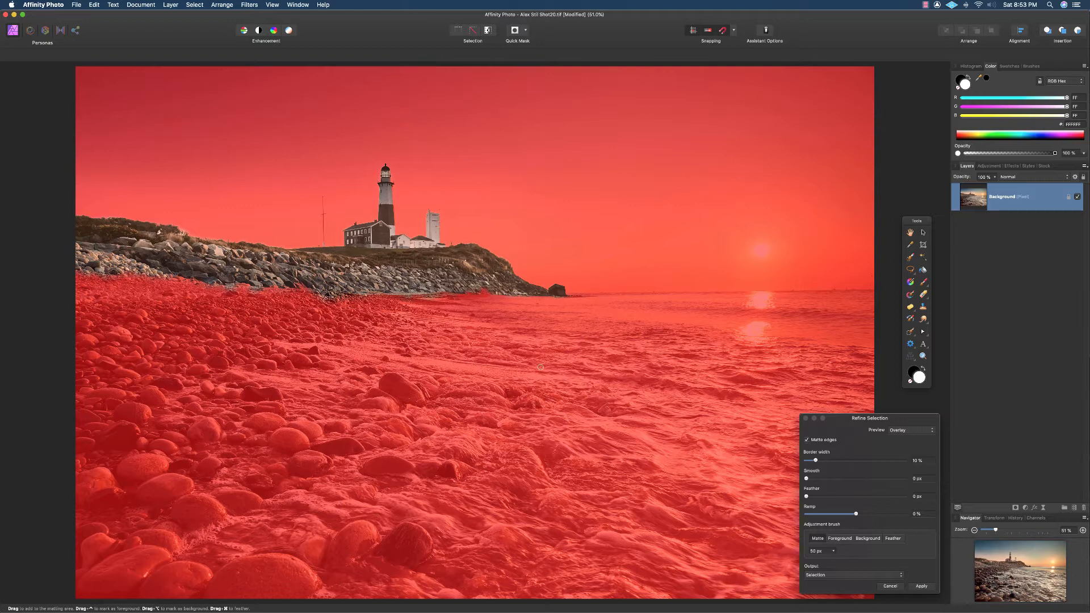
pyautogui.moveTo(871, 418)
pyautogui.mouseDown()
pyautogui.moveTo(751, 250)
pyautogui.moveTo(740, 207)
pyautogui.mouseUp()
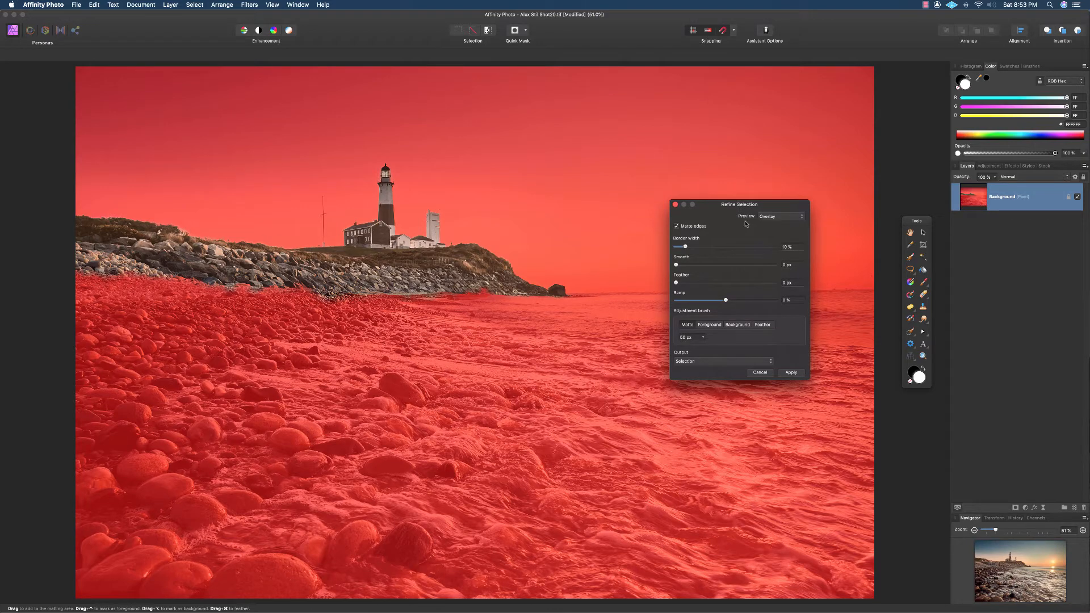
# Preview the selection as Black matte, White matte, Black and white, and Transparent, ending on Overlay
pyautogui.click(796, 218)
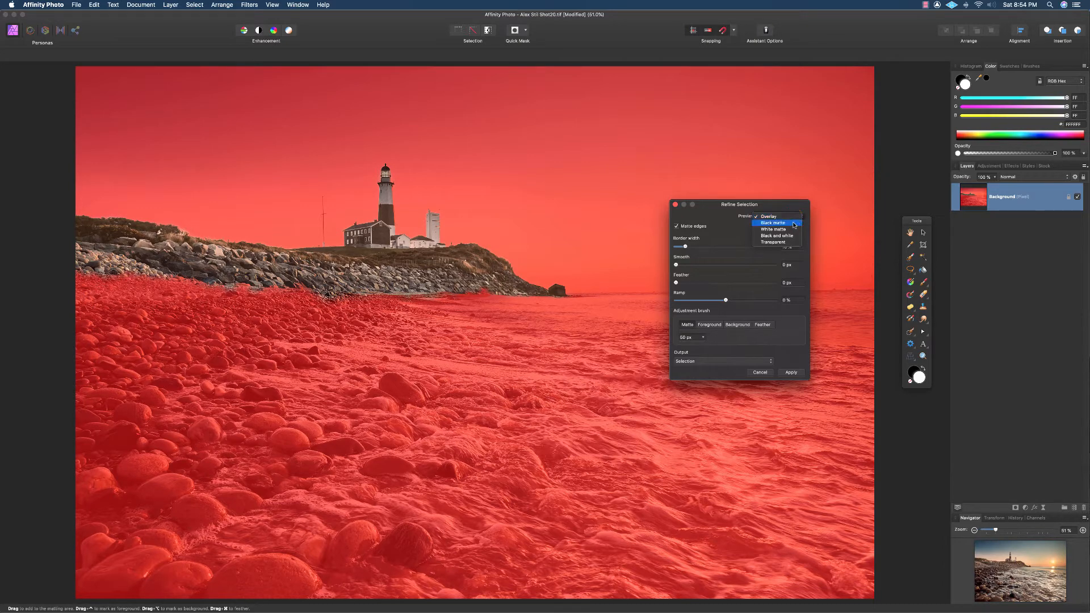
pyautogui.click(794, 225)
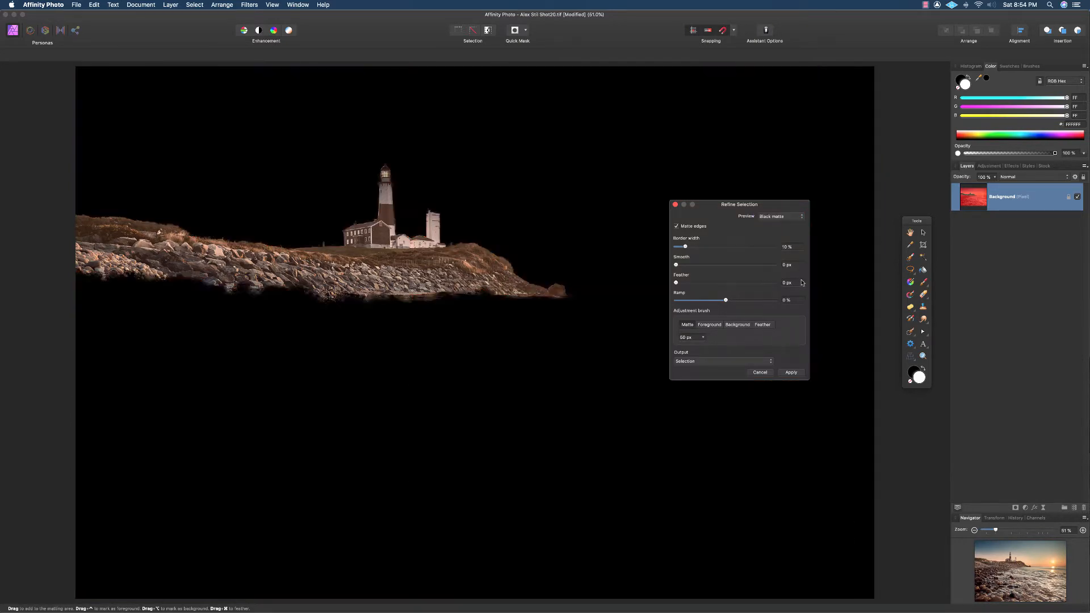
pyautogui.click(789, 219)
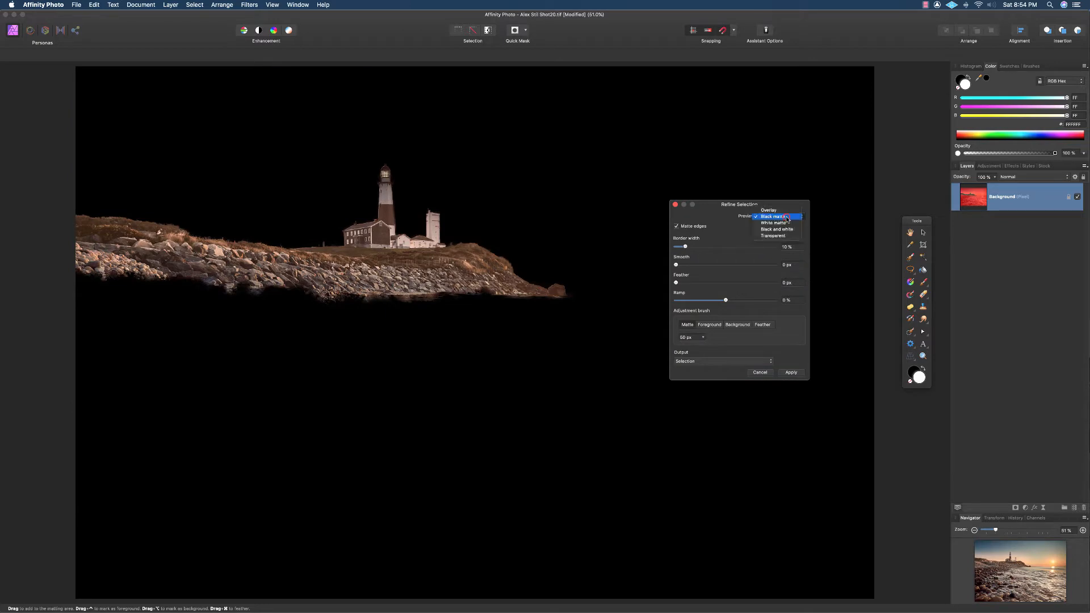
pyautogui.click(788, 224)
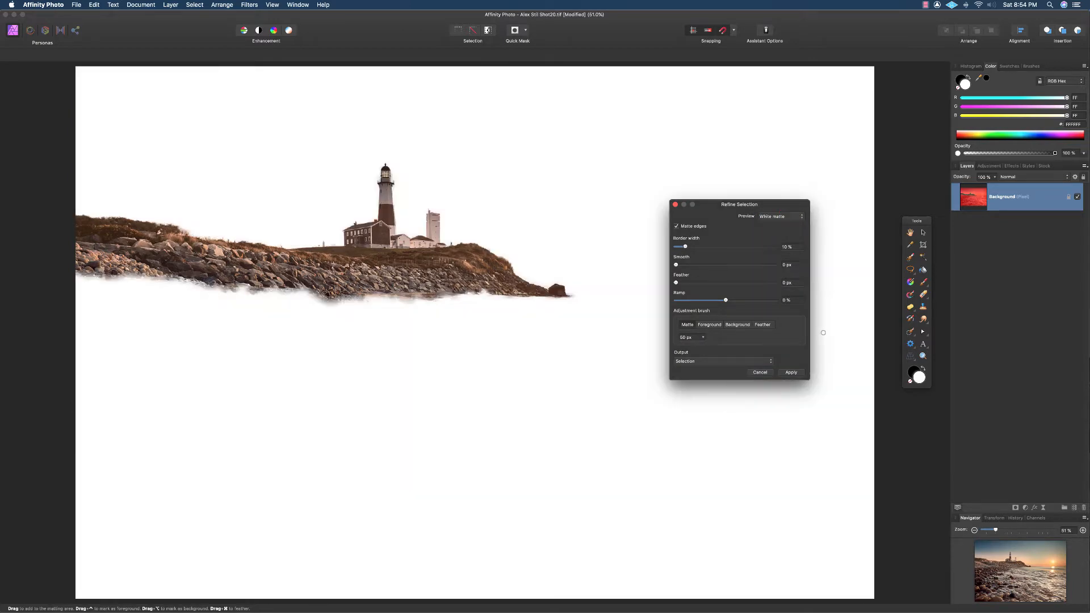
pyautogui.click(790, 218)
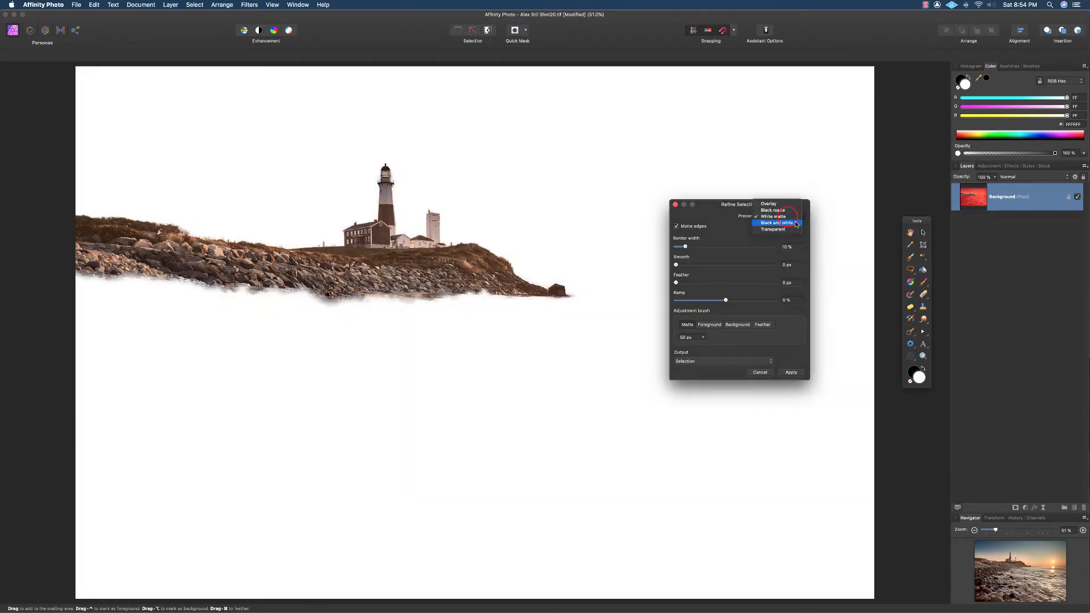
pyautogui.click(794, 223)
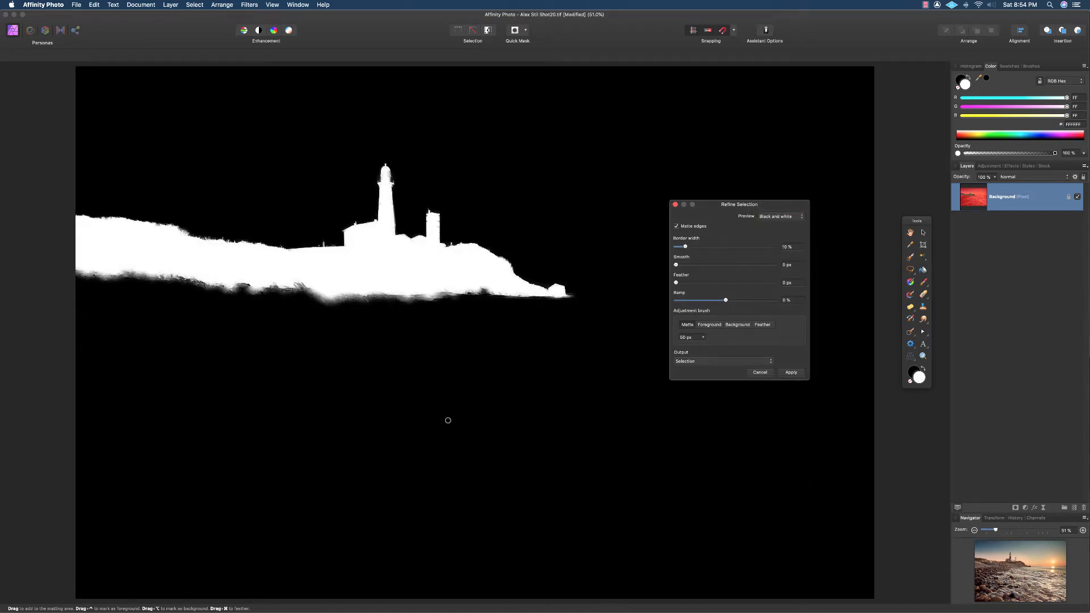
pyautogui.click(788, 216)
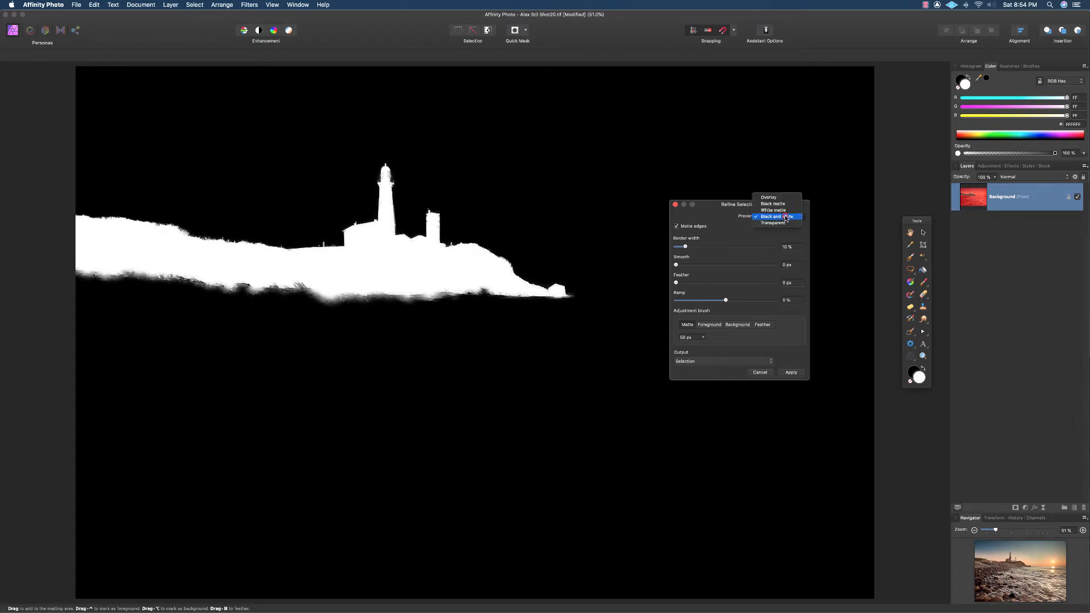
pyautogui.click(791, 224)
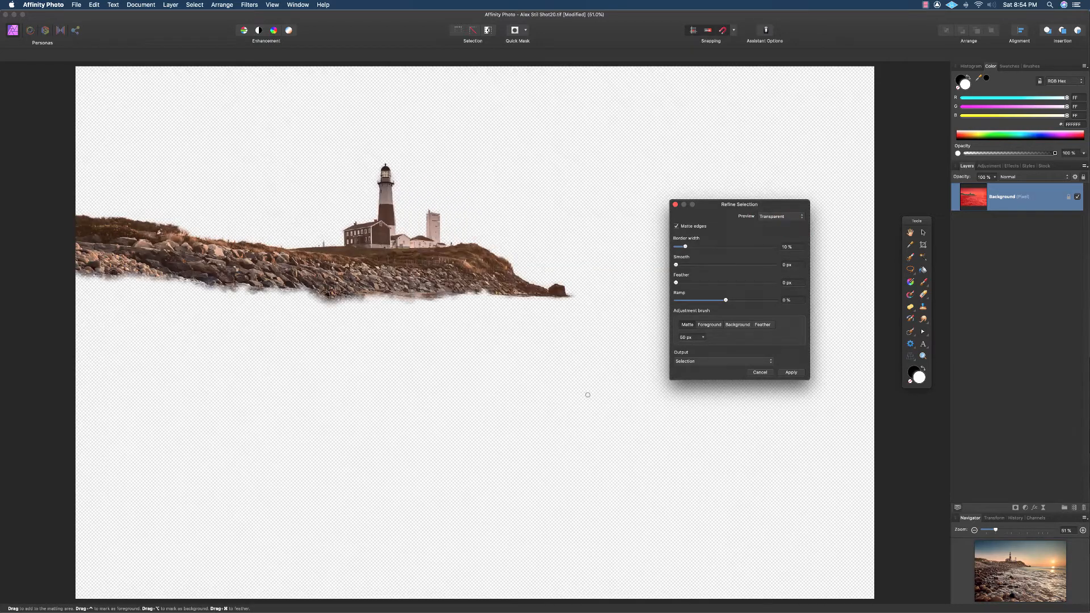
pyautogui.click(774, 218)
pyautogui.click(781, 191)
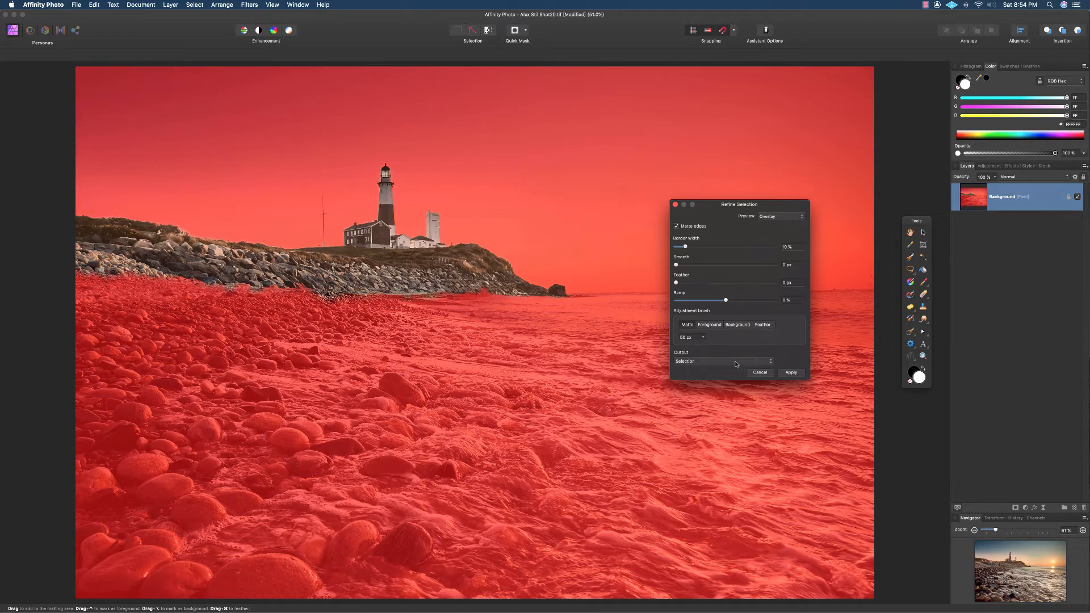
# Examine the available output options for the refined selection, keeping the output as Selection
pyautogui.click(701, 364)
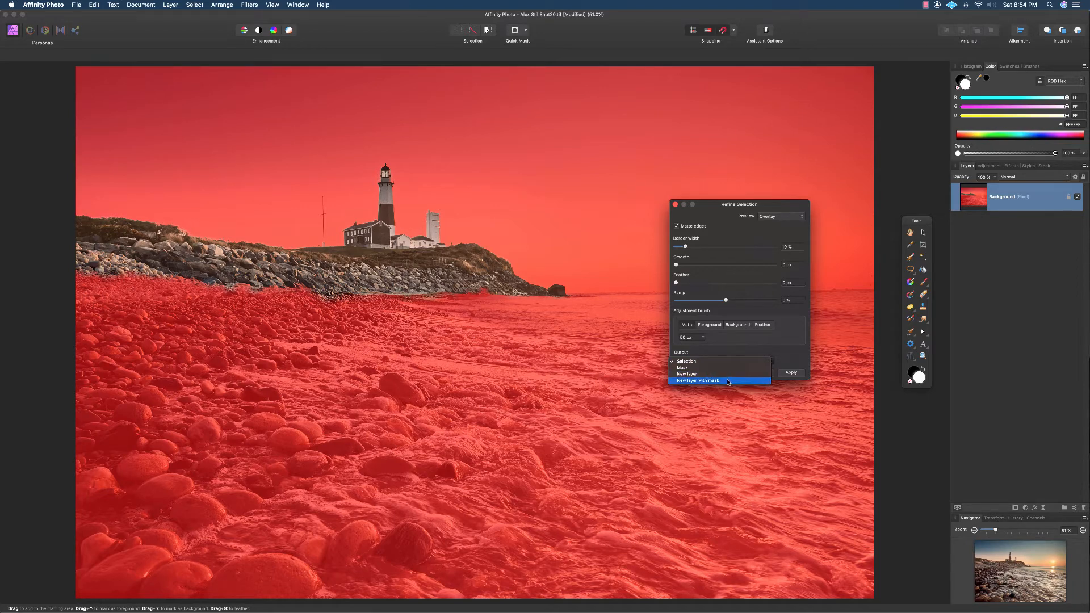
pyautogui.click(702, 351)
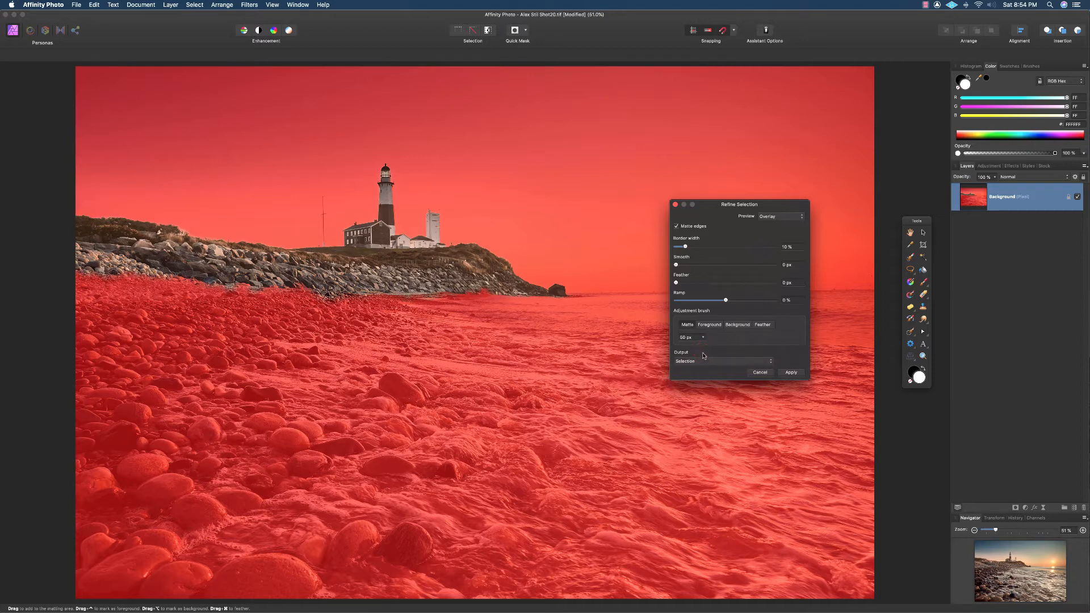
pyautogui.moveTo(714, 206)
pyautogui.mouseDown()
pyautogui.moveTo(731, 233)
pyautogui.moveTo(785, 249)
pyautogui.moveTo(723, 221)
pyautogui.mouseUp()
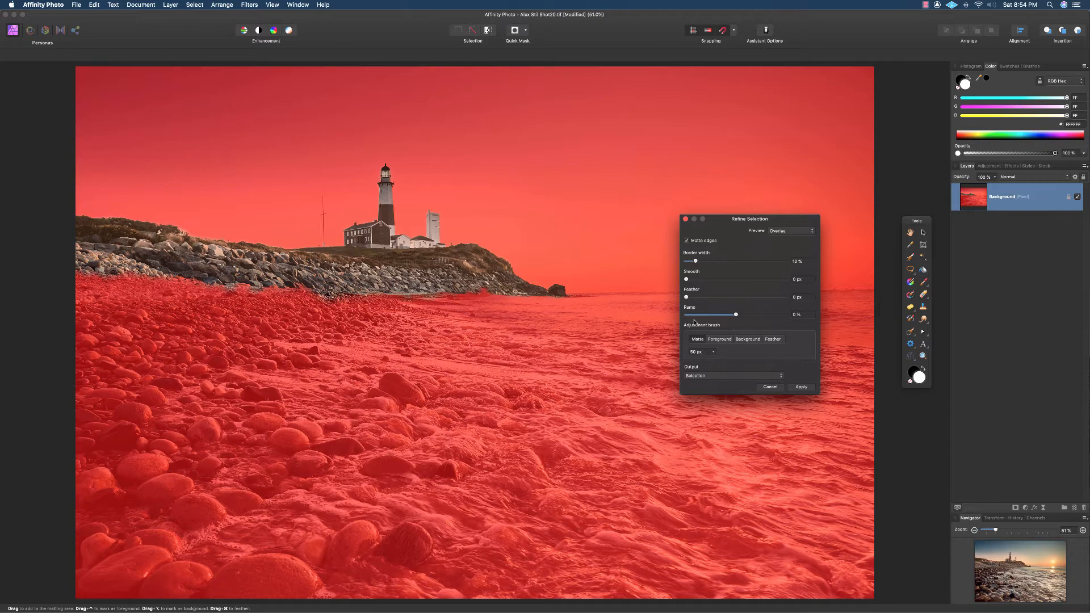
# Try a refinement border width of 50 %, and settle on 4 %
pyautogui.click(697, 262)
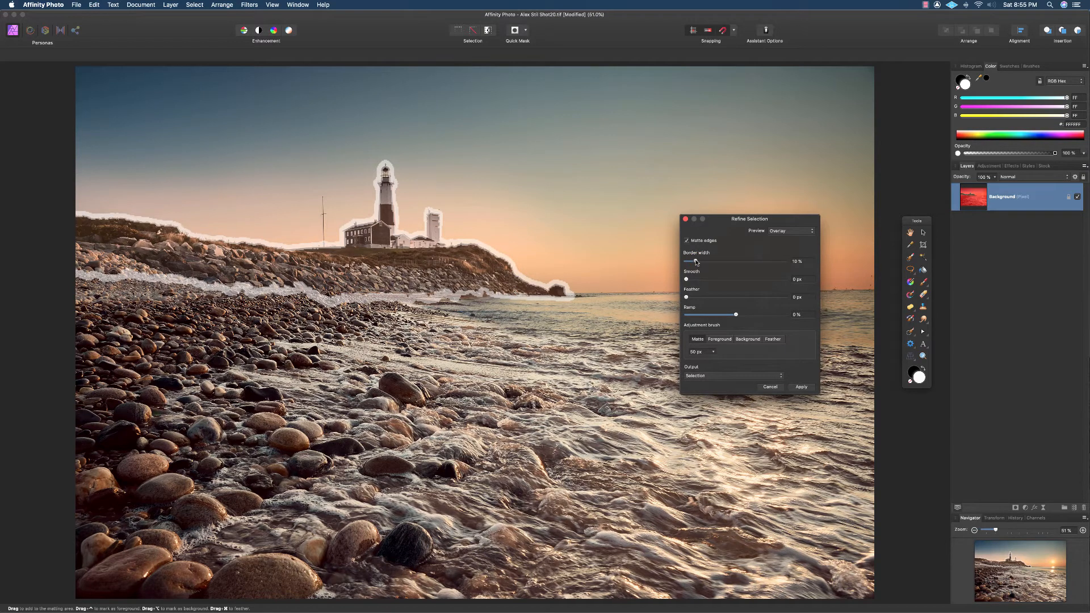
pyautogui.moveTo(696, 262); pyautogui.dragTo(741, 263)
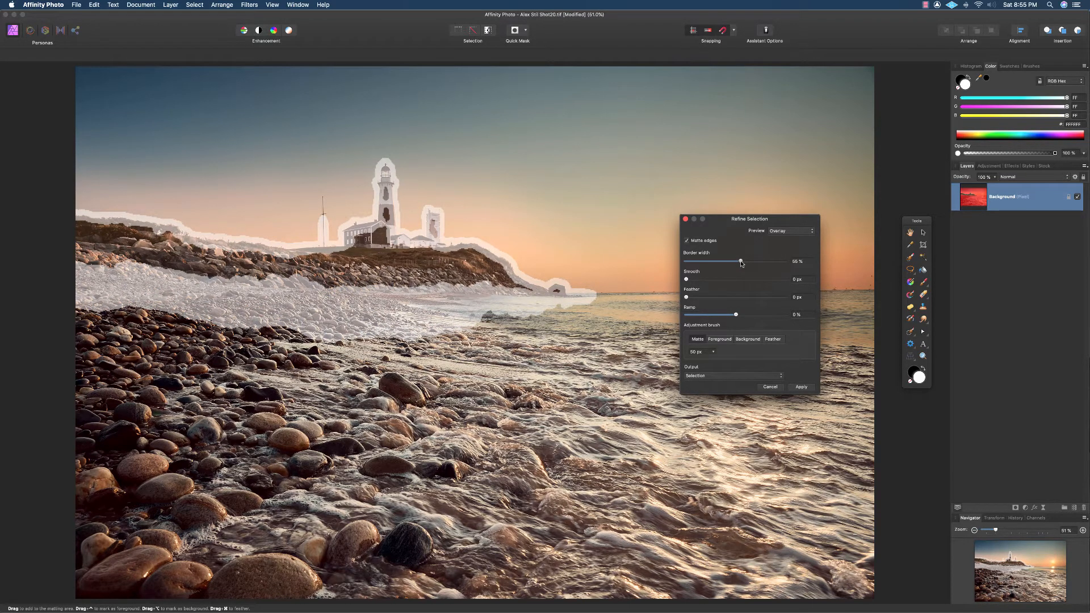
pyautogui.moveTo(742, 263); pyautogui.dragTo(690, 260)
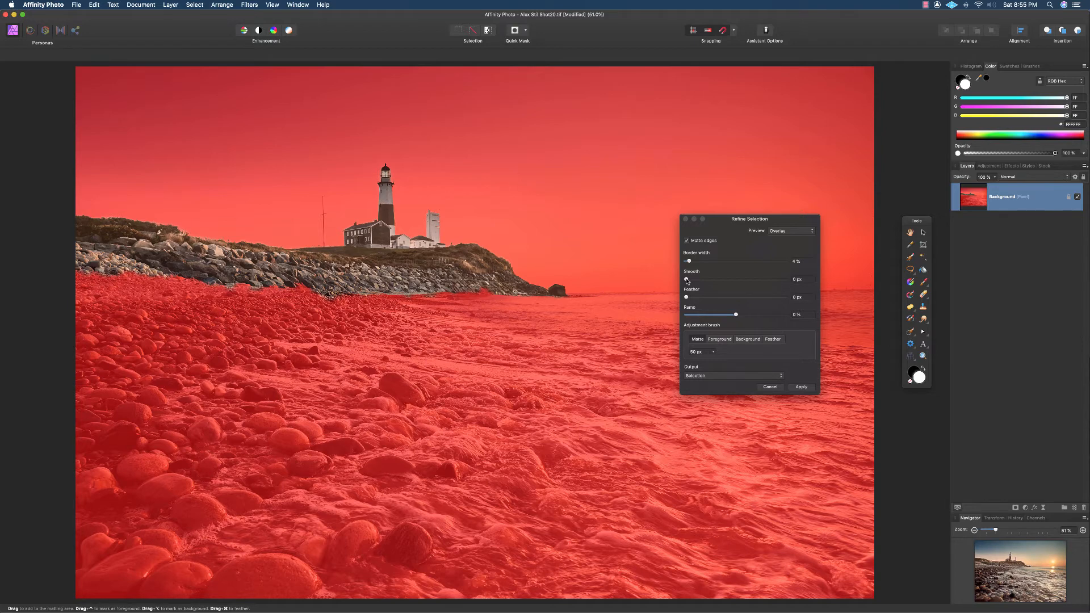
# Keep the refinement's smoothing at 0 px, set its feather to 1 px, try a ramp of 44 %, and settle on -26 %
pyautogui.moveTo(687, 280)
pyautogui.mouseDown()
pyautogui.moveTo(793, 283)
pyautogui.moveTo(678, 280)
pyautogui.mouseUp()
pyautogui.moveTo(687, 297); pyautogui.dragTo(708, 300)
pyautogui.moveTo(736, 316); pyautogui.dragTo(759, 316)
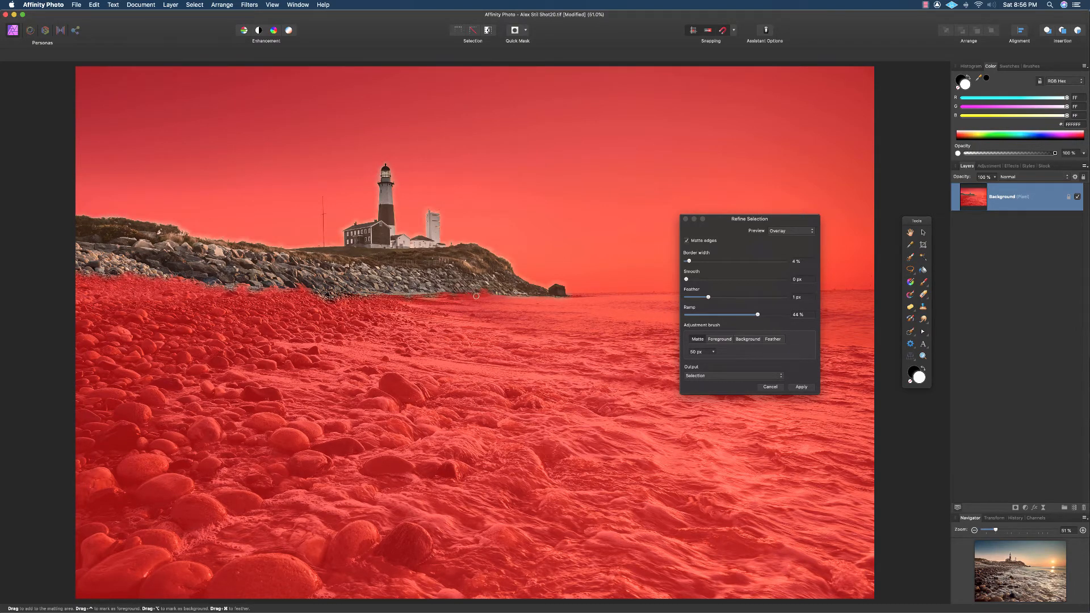
pyautogui.moveTo(758, 317); pyautogui.dragTo(725, 317)
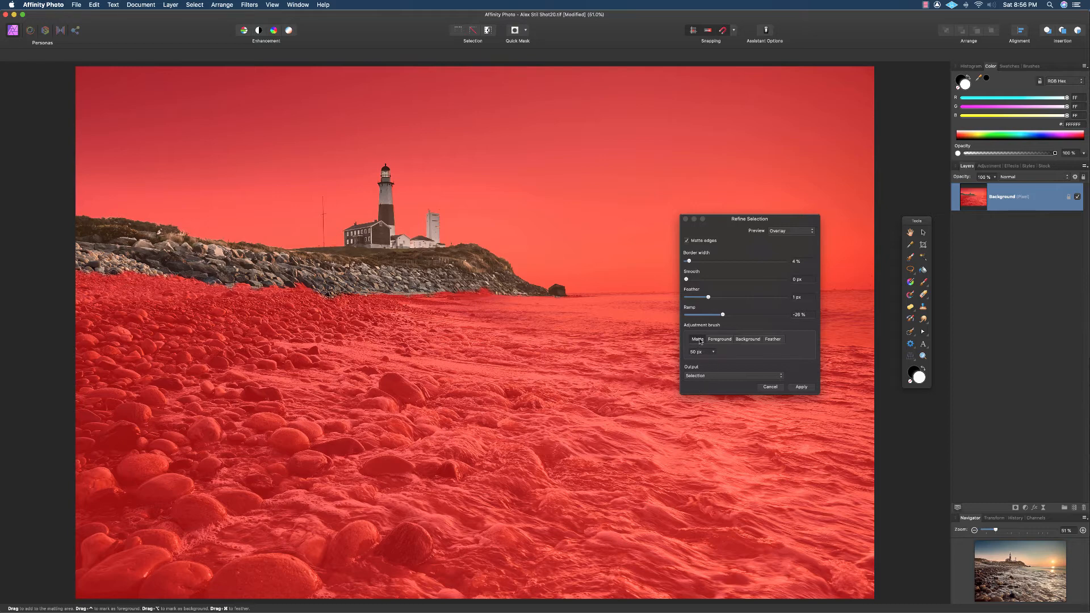
# Mark the pale beach rocks below the headland's far-left end as Background with a 140 px adjustment brush
pyautogui.click(774, 341)
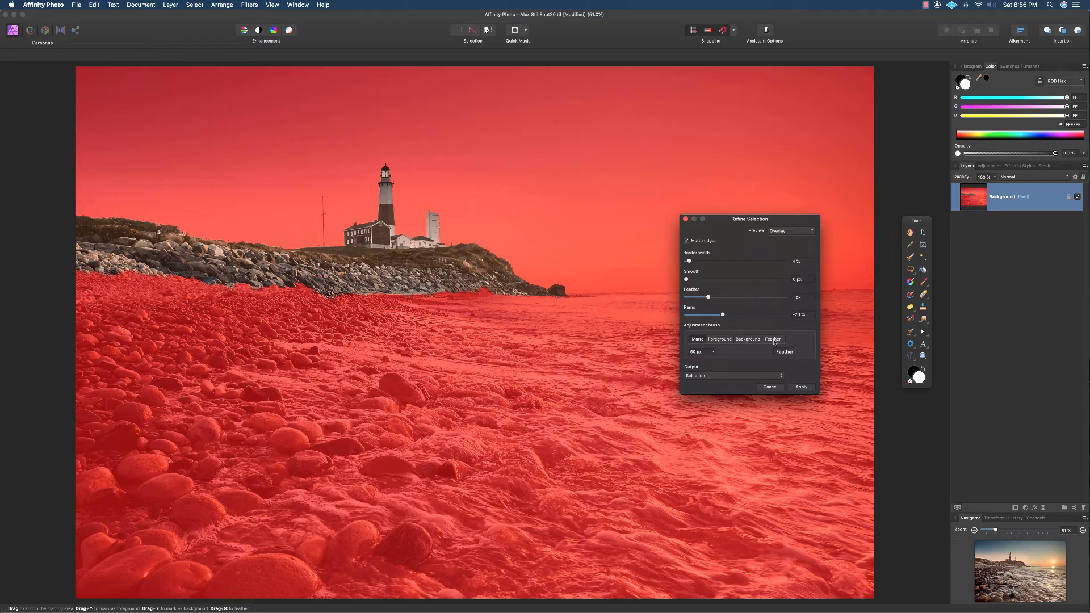
pyautogui.click(774, 341)
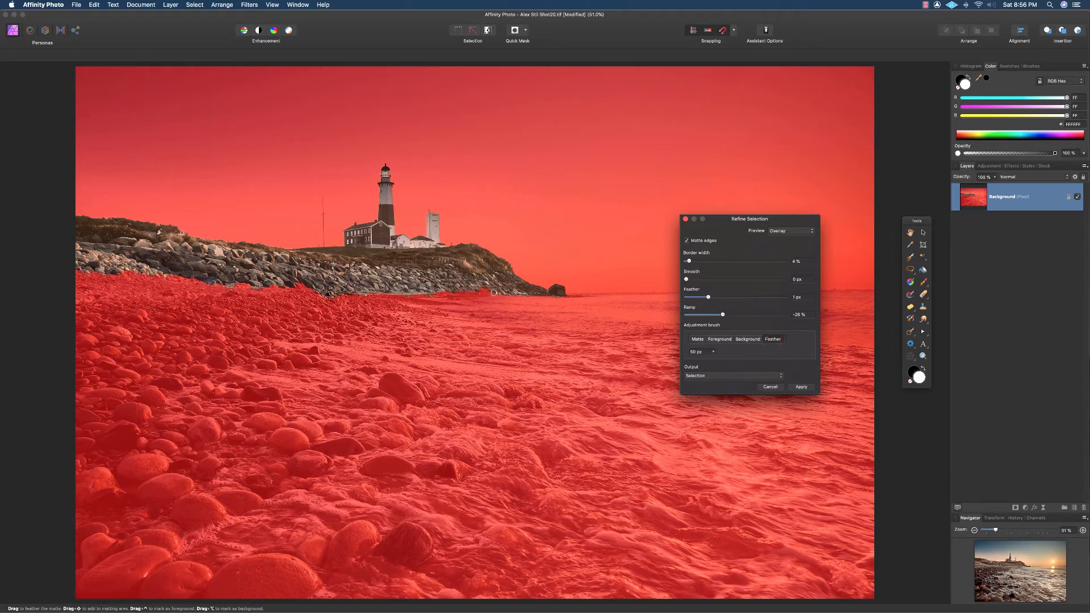
pyautogui.click(747, 340)
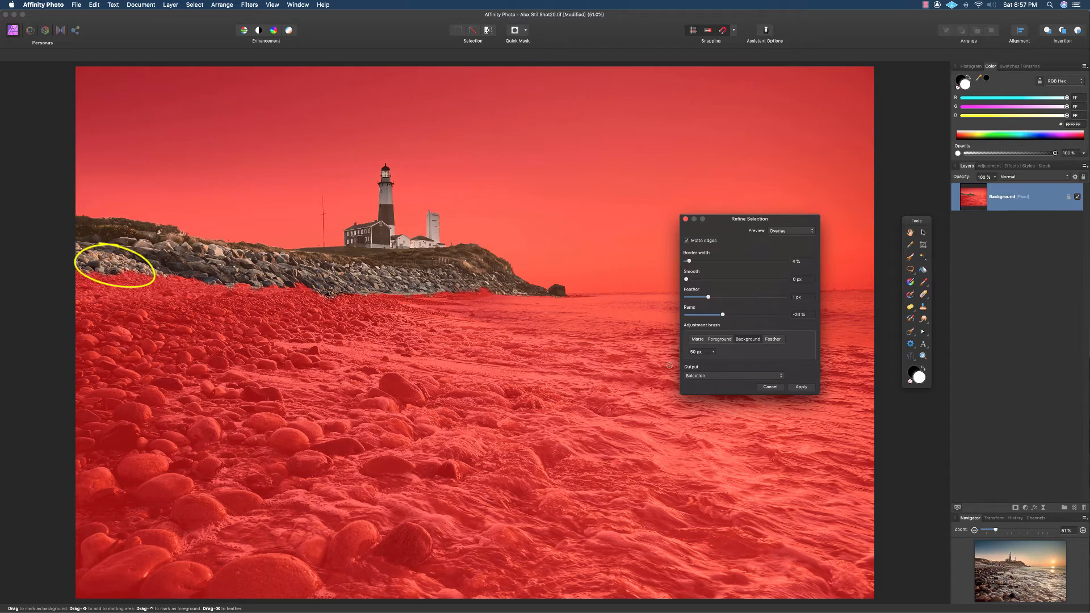
pyautogui.click(714, 352)
pyautogui.moveTo(713, 360); pyautogui.dragTo(722, 361)
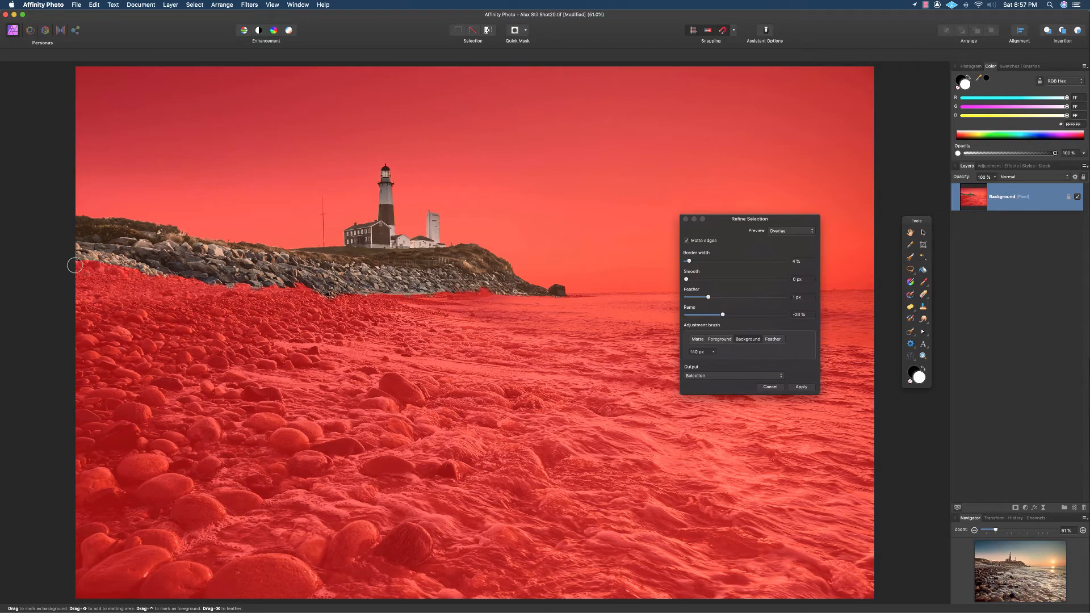
pyautogui.moveTo(80, 258)
pyautogui.mouseDown()
pyautogui.moveTo(159, 282)
pyautogui.moveTo(127, 277)
pyautogui.mouseUp()
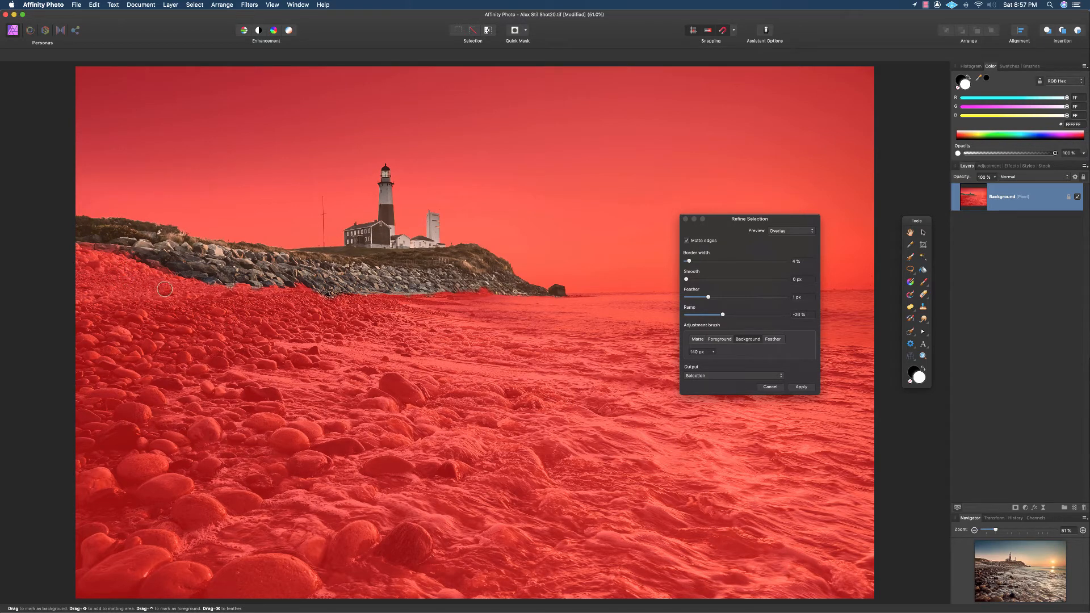
# Paint the rocks along the headland's lower edge back into the selection with the Foreground adjustment brush
pyautogui.click(714, 339)
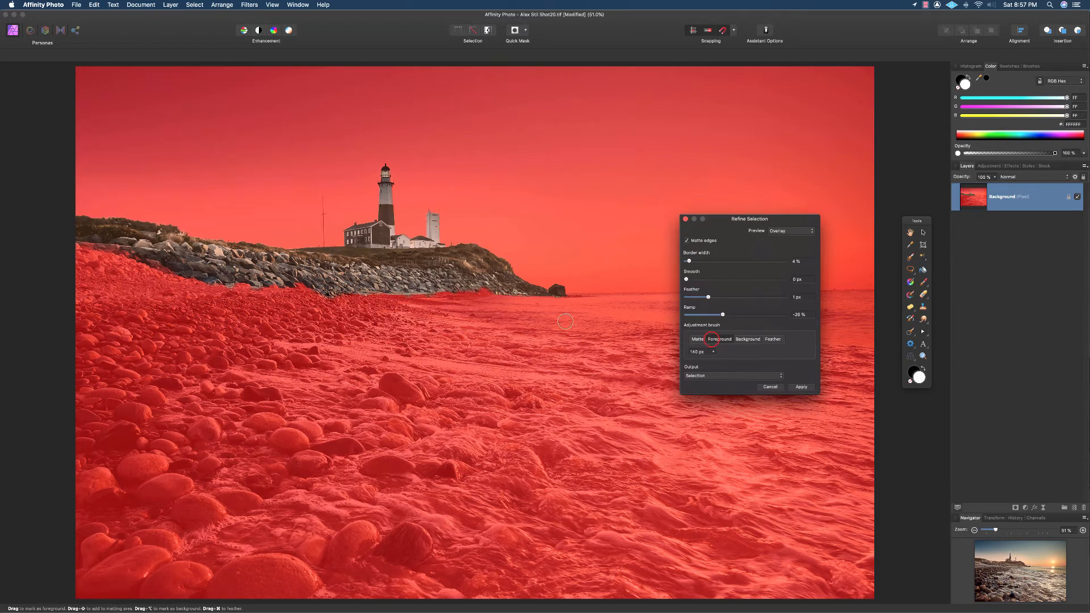
pyautogui.click(312, 278)
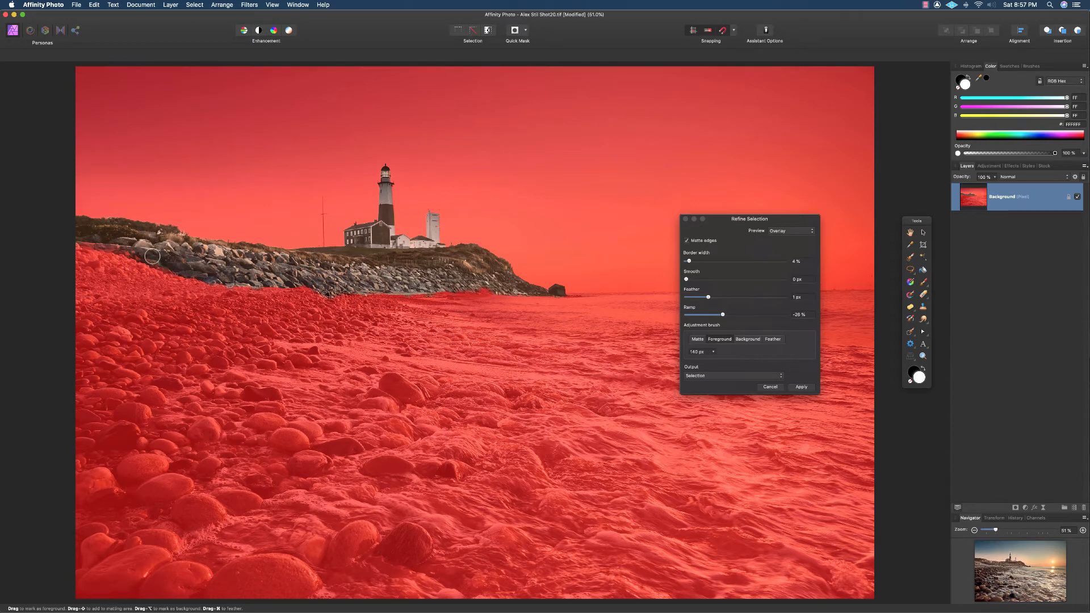
pyautogui.moveTo(124, 246); pyautogui.dragTo(53, 234)
pyautogui.moveTo(498, 283)
pyautogui.mouseDown()
pyautogui.moveTo(436, 282)
pyautogui.moveTo(454, 274)
pyautogui.mouseUp()
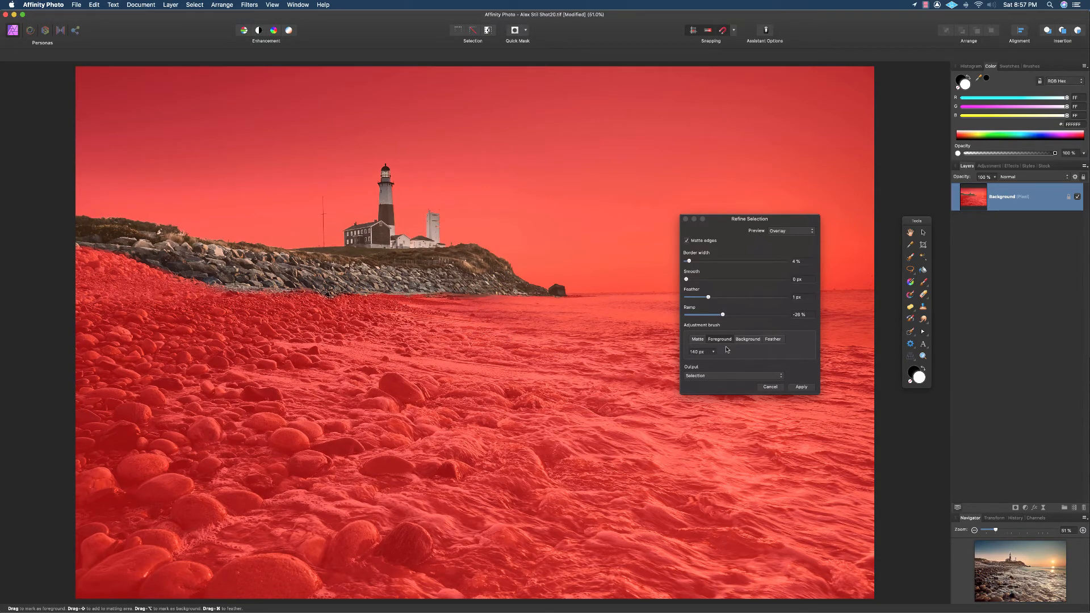
# Paint along the headland's whole lower edge with a smaller Matte adjustment brush and apply the refined selection
pyautogui.click(699, 340)
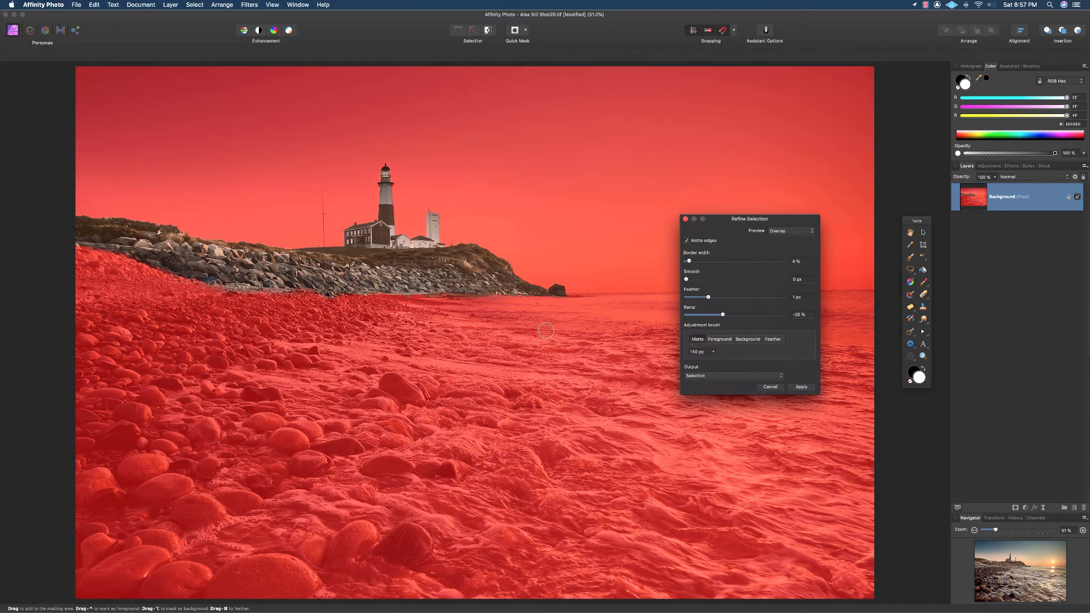
pyautogui.click(714, 351)
pyautogui.moveTo(713, 363); pyautogui.dragTo(707, 360)
pyautogui.moveTo(708, 362); pyautogui.dragTo(710, 361)
pyautogui.moveTo(578, 297)
pyautogui.mouseDown()
pyautogui.moveTo(260, 291)
pyautogui.moveTo(61, 244)
pyautogui.mouseUp()
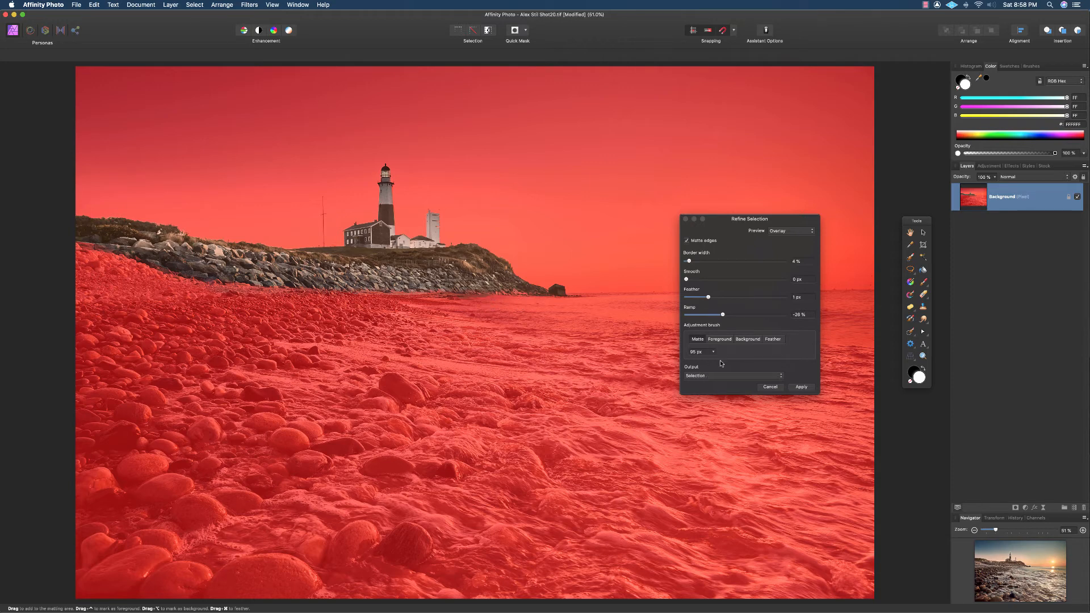
pyautogui.click(802, 389)
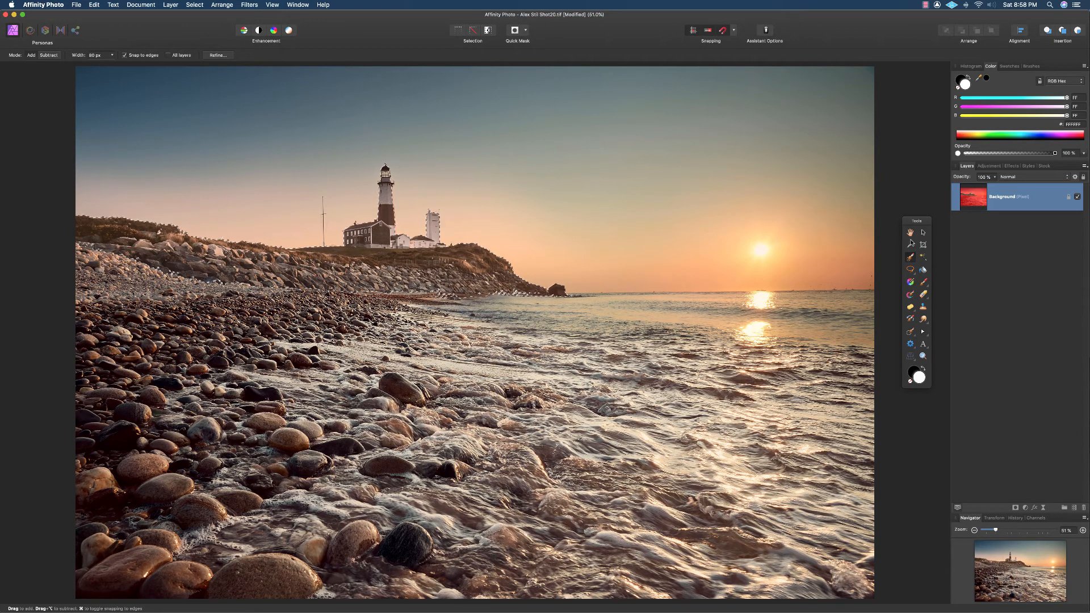
# Add a Curves adjustment layer masked by the headland selection, close its settings, and deselect
pyautogui.click(171, 5)
pyautogui.moveTo(225, 96)
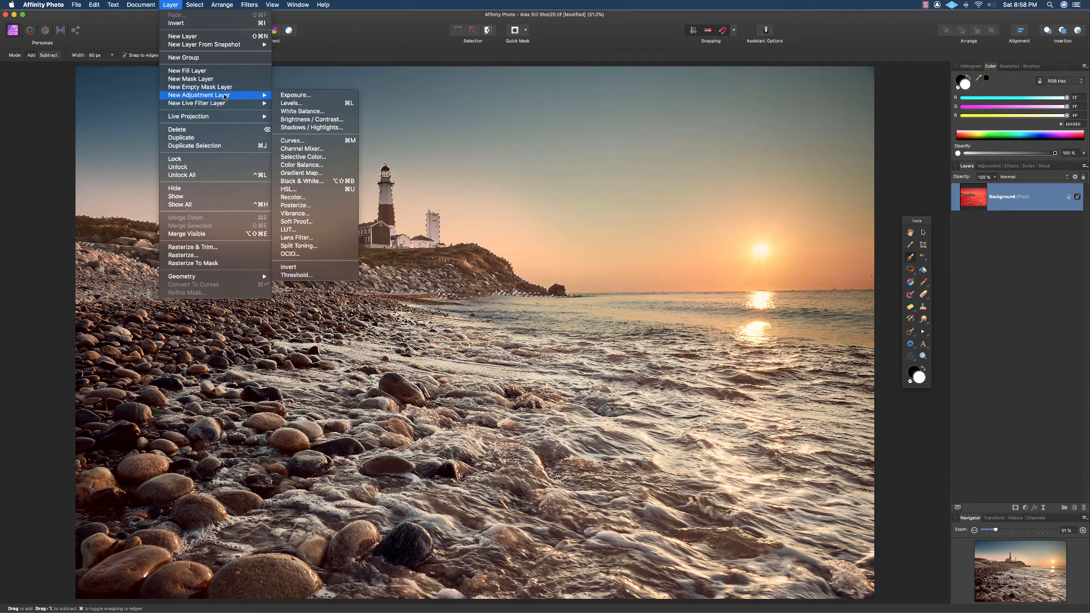
pyautogui.click(317, 141)
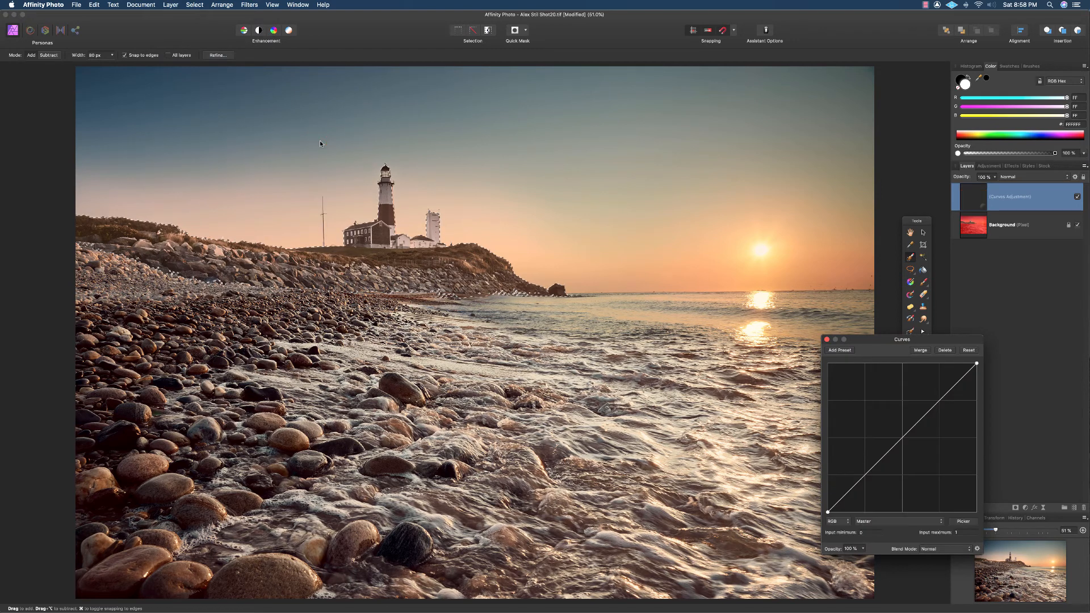
pyautogui.click(828, 340)
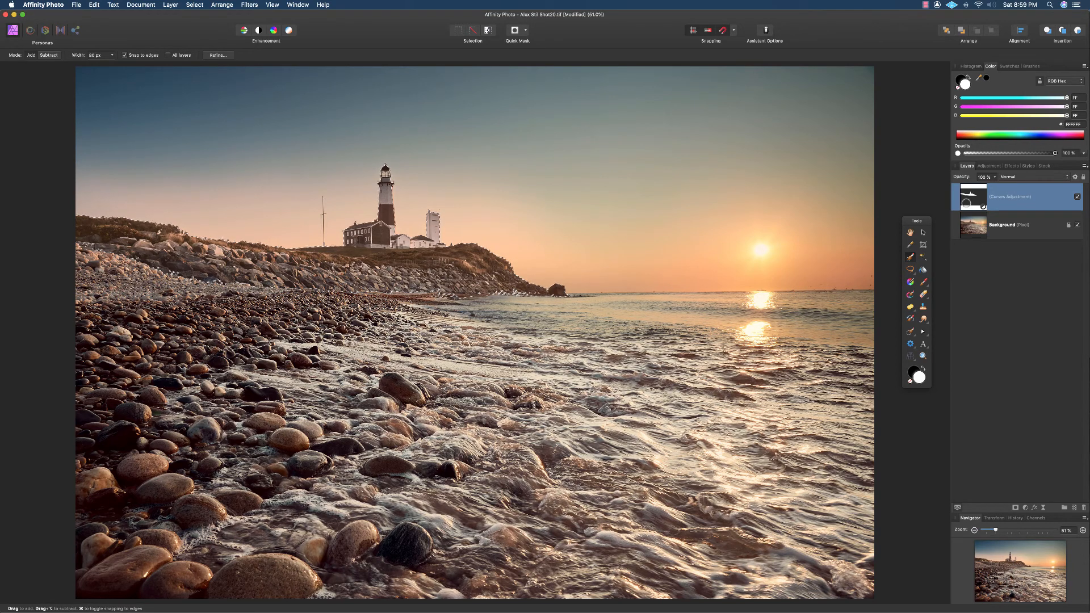
pyautogui.click(195, 5)
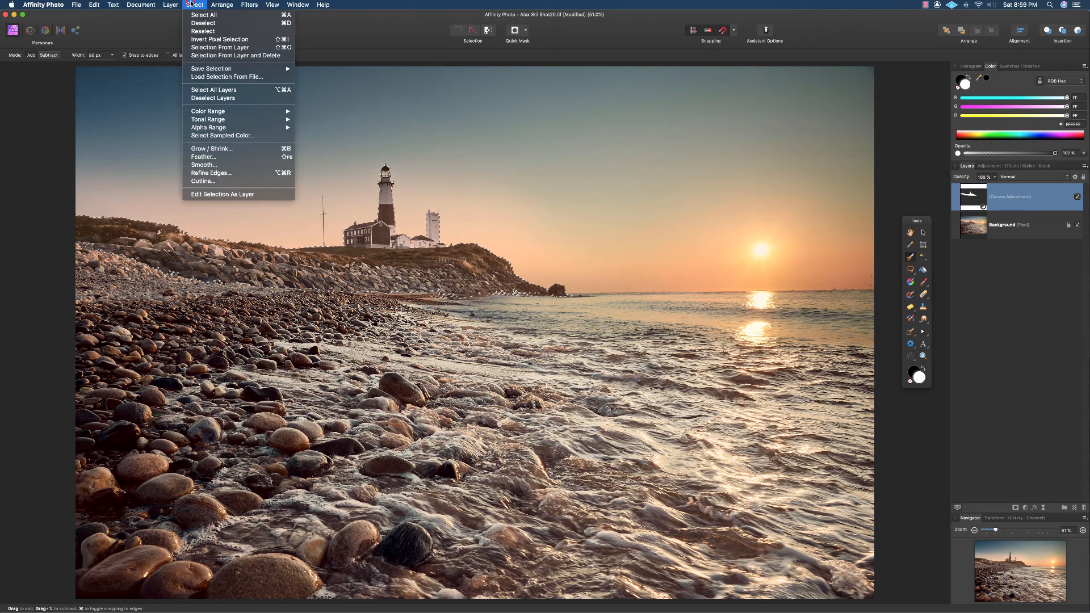
pyautogui.click(210, 23)
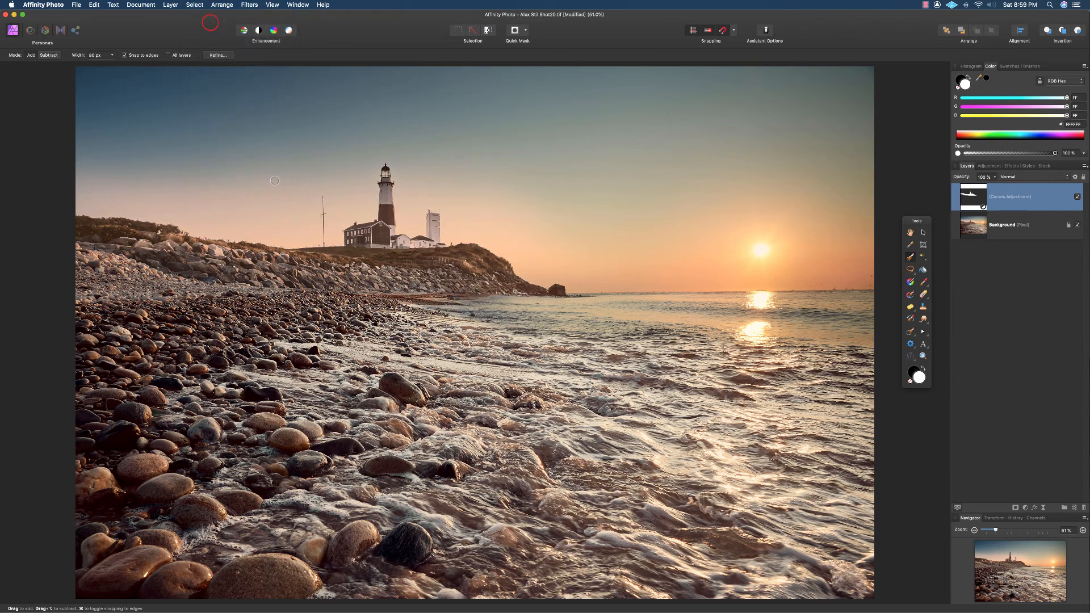
# View the Curves adjustment's mask on its own and return to the full photo
pyautogui.keyDown('alt'); pyautogui.click(975, 204); pyautogui.keyUp('alt')
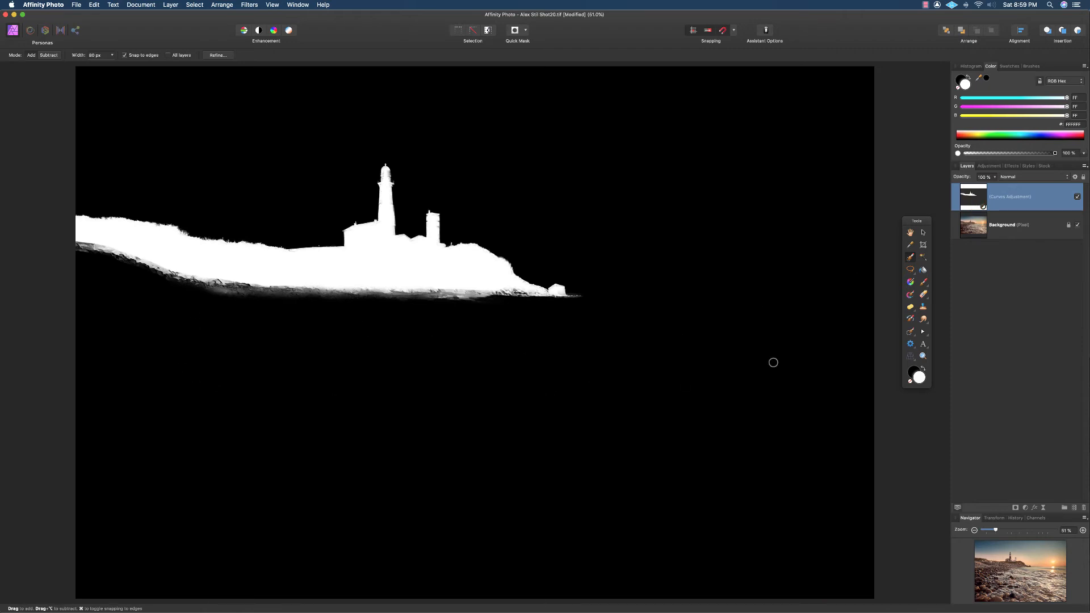
pyautogui.click(973, 232)
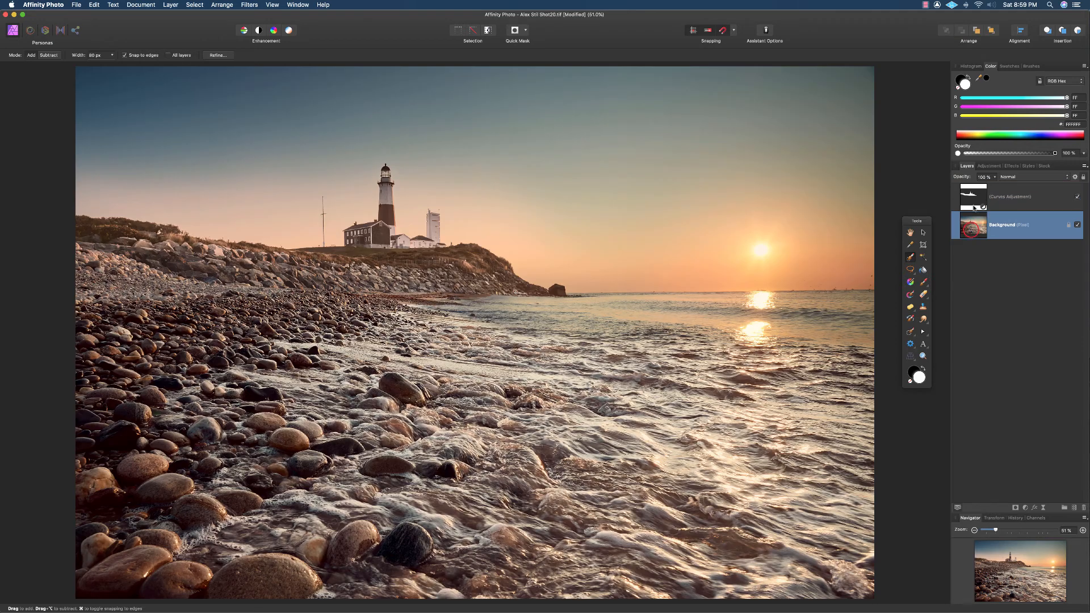
# Brighten the headland in the Curves adjustment by raising the tones picked from the building and lighthouse with the Picker
pyautogui.click(974, 202)
pyautogui.doubleClick(975, 202)
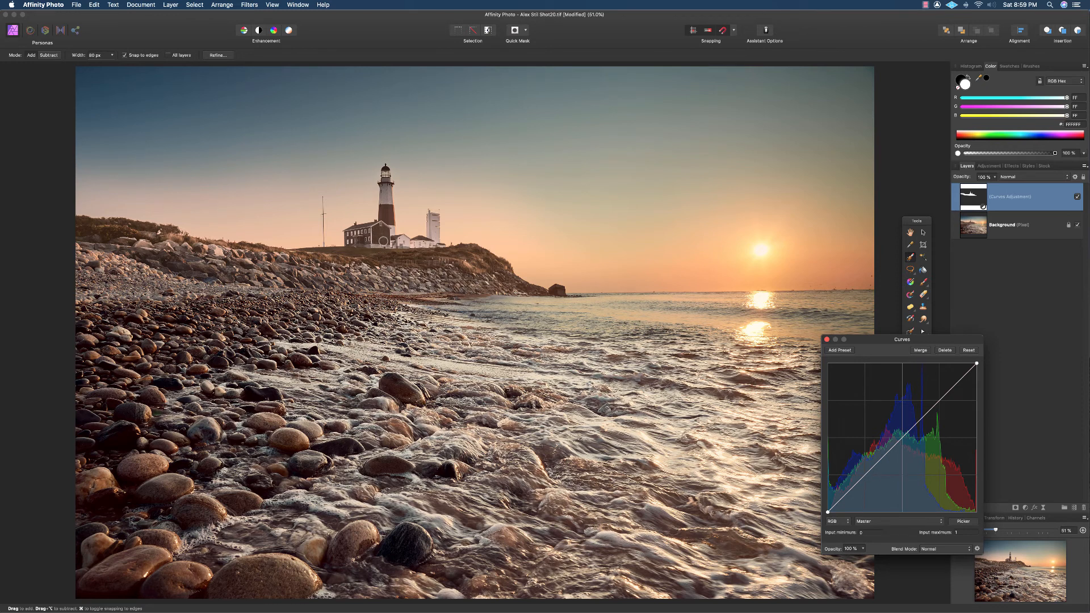
pyautogui.click(964, 522)
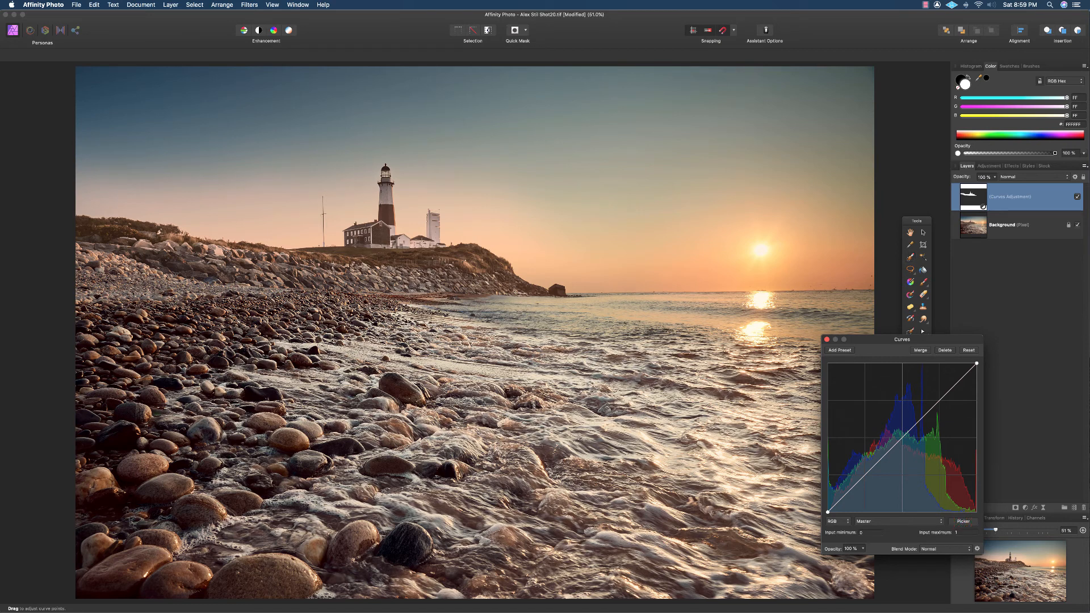
pyautogui.moveTo(383, 257); pyautogui.dragTo(381, 241)
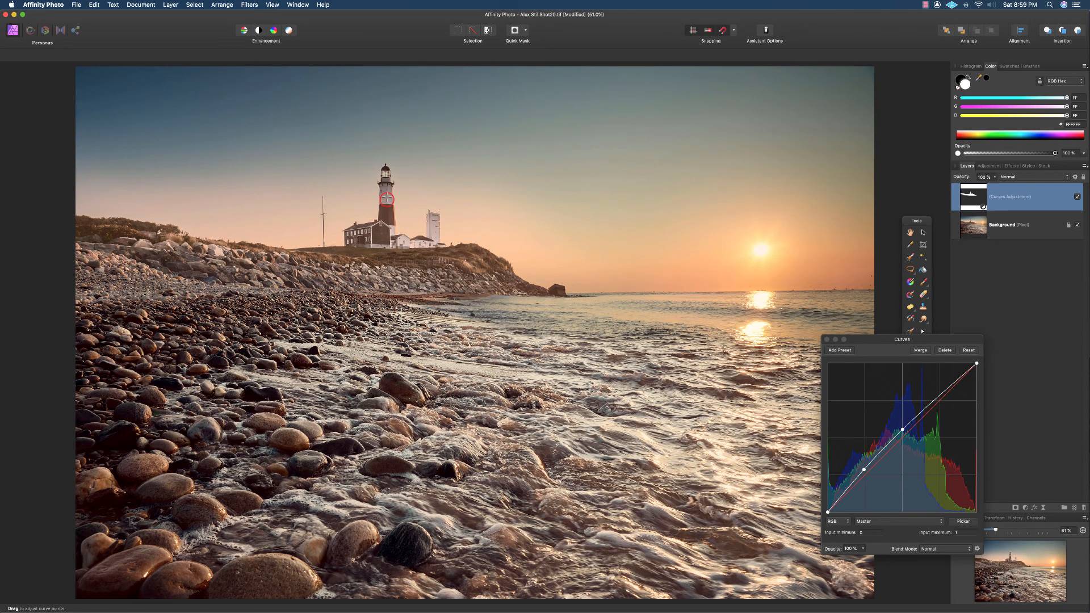
pyautogui.moveTo(387, 199); pyautogui.dragTo(385, 183)
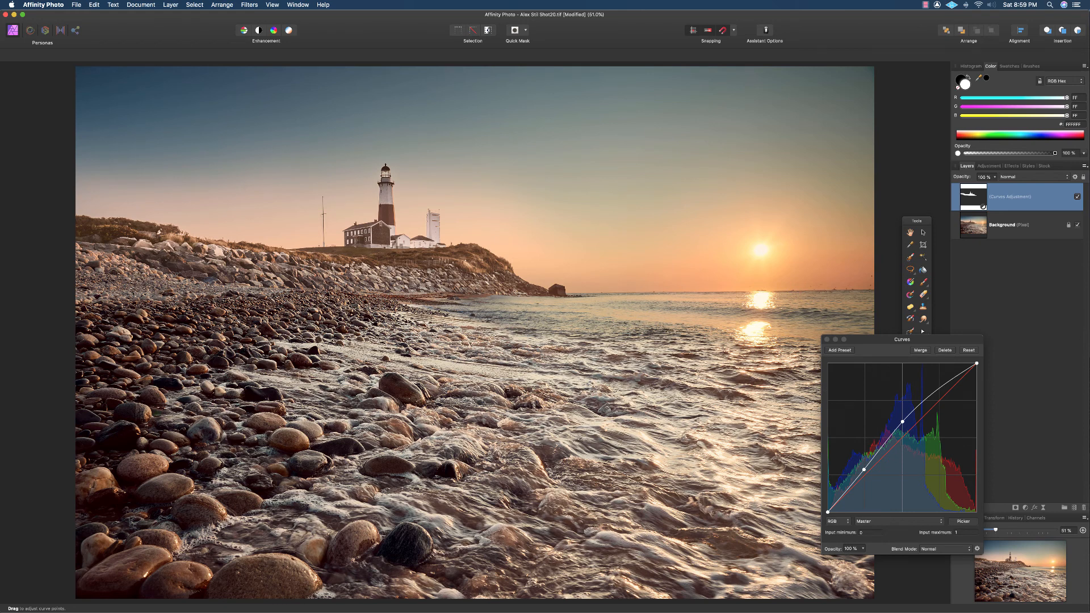
pyautogui.click(826, 339)
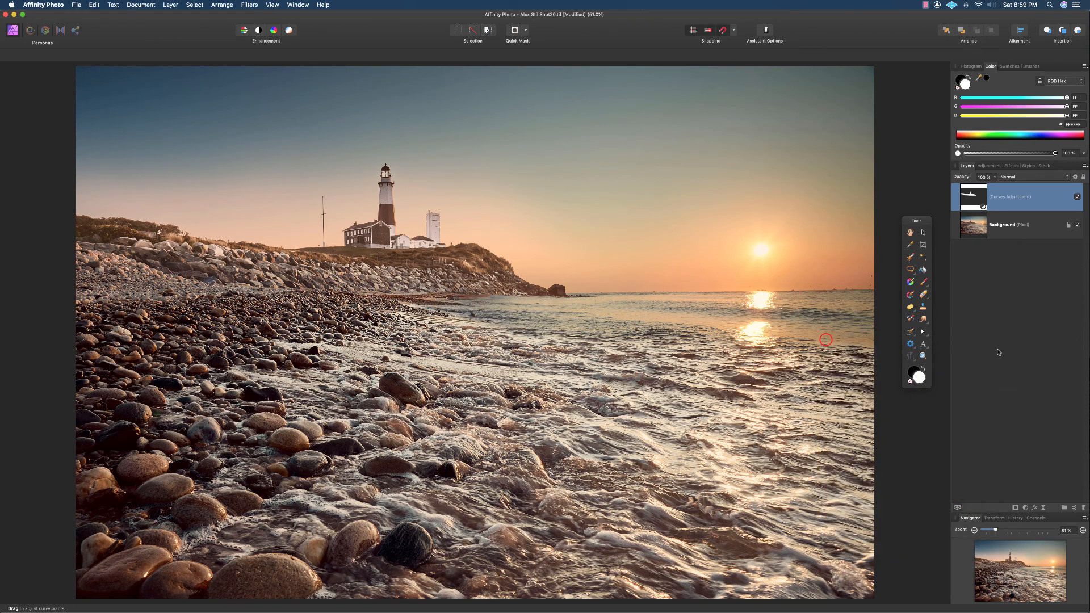
# Compare the photo with and without the Curves adjustment, leave the layer visible, and switch to the View Tool
pyautogui.click(1078, 197)
pyautogui.click(1079, 197)
pyautogui.click(1078, 197)
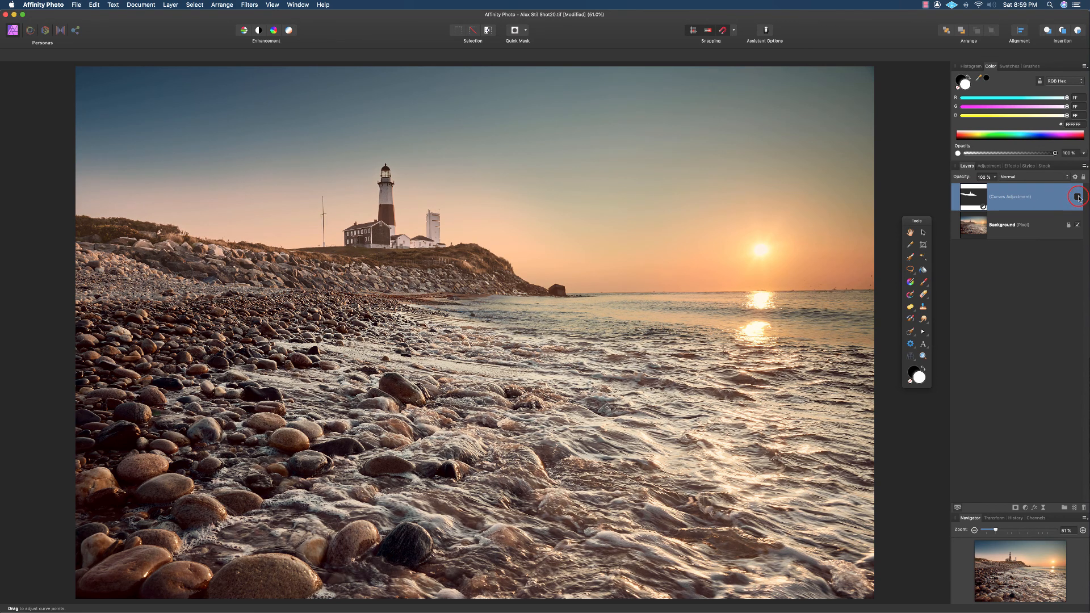
pyautogui.click(1078, 197)
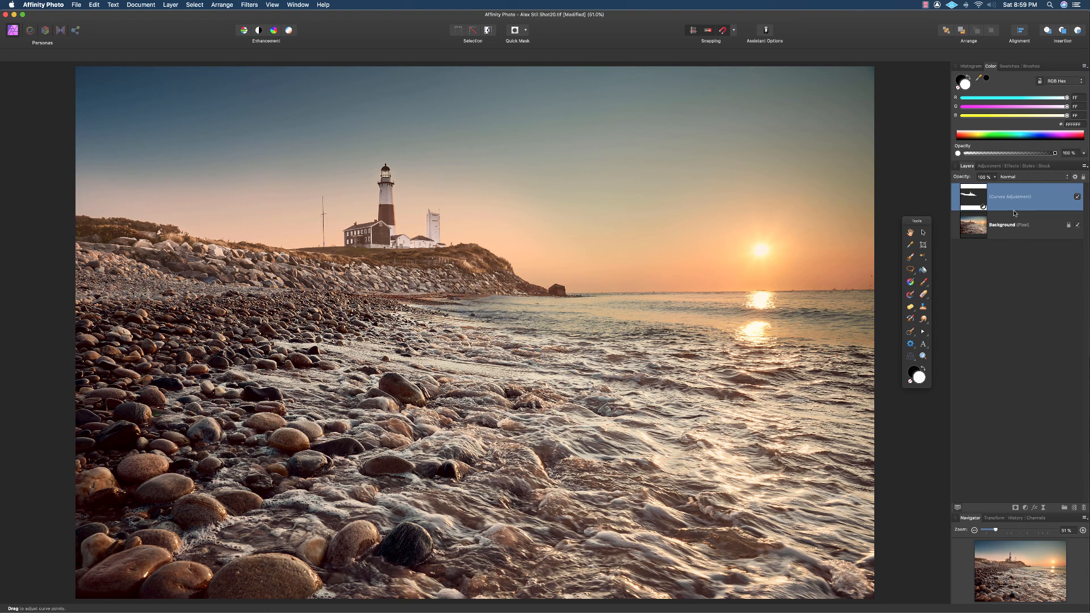
pyautogui.press('h')
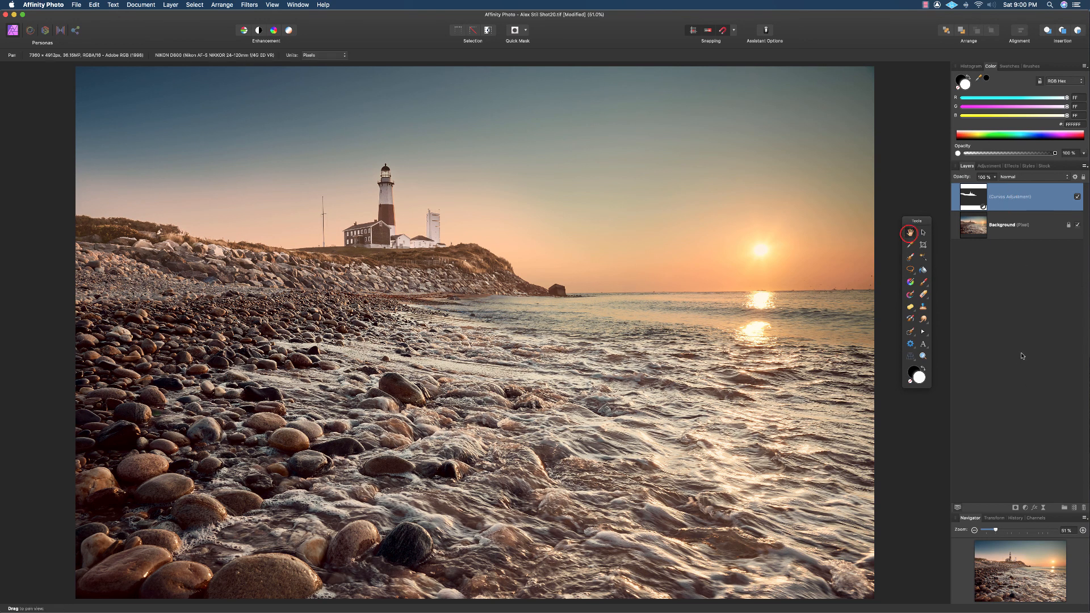